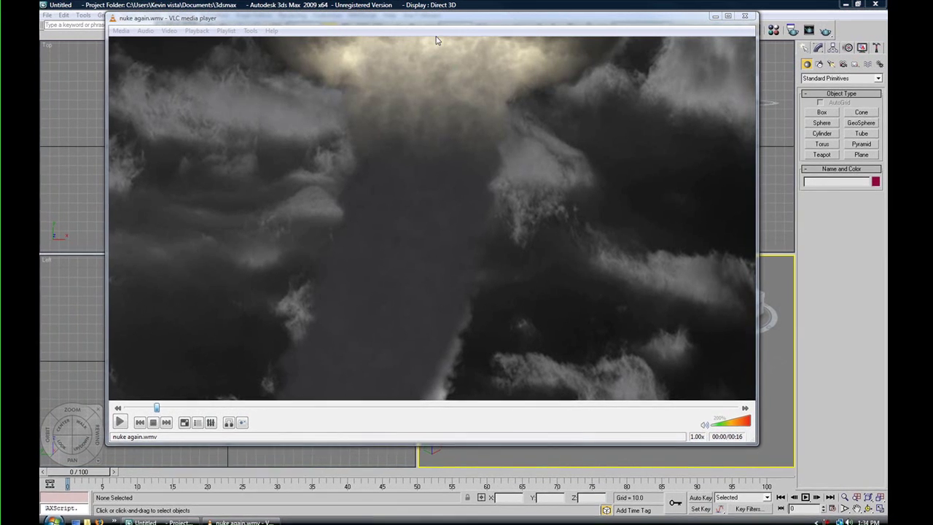
Play the reference video nuke again.wmv and pause it at the closing credits
{"action": "mouse_move", "coordinate": [436, 23]}
{"action": "left_mouse_down"}
{"action": "mouse_move", "coordinate": [446, 29]}
{"action": "mouse_move", "coordinate": [439, 26]}
{"action": "left_mouse_up"}
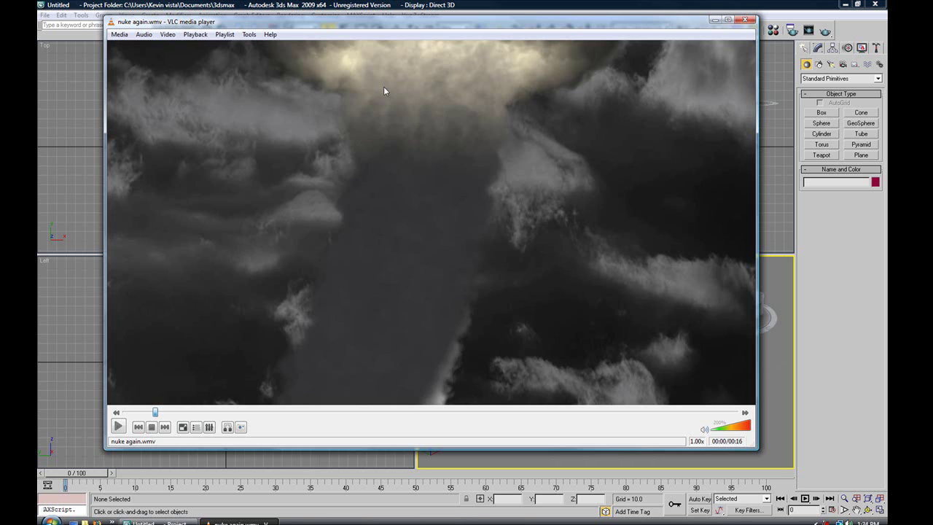
{"action": "left_click_drag", "start_coordinate": [412, 25], "coordinate": [420, 34]}
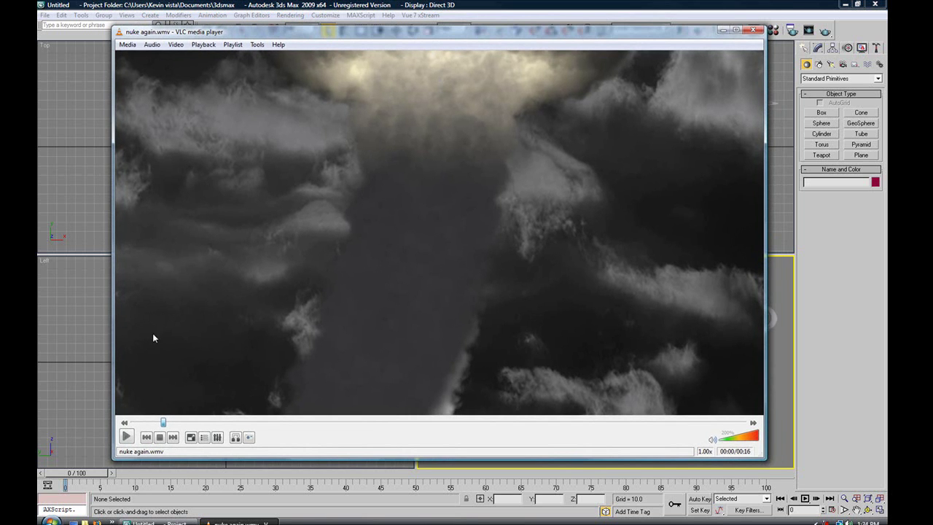
{"action": "left_click_drag", "start_coordinate": [266, 36], "coordinate": [255, 26]}
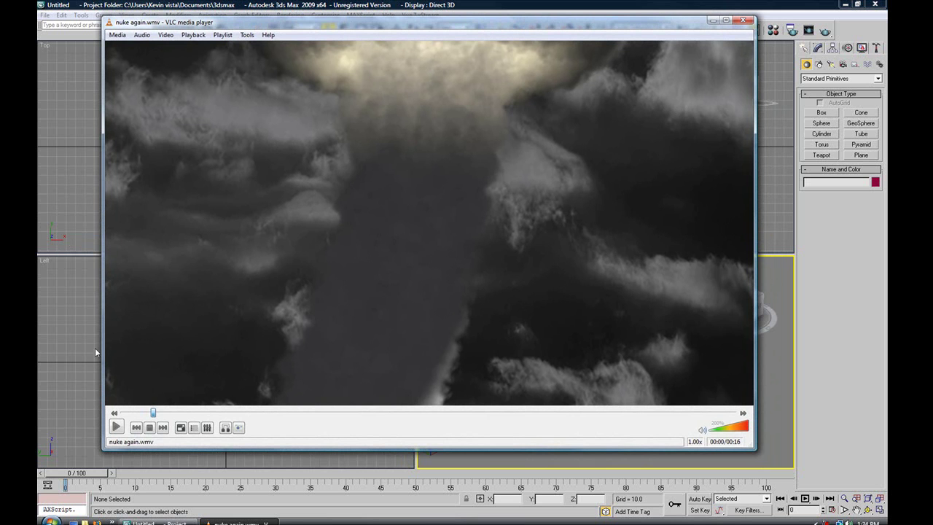
{"action": "left_click", "coordinate": [117, 427]}
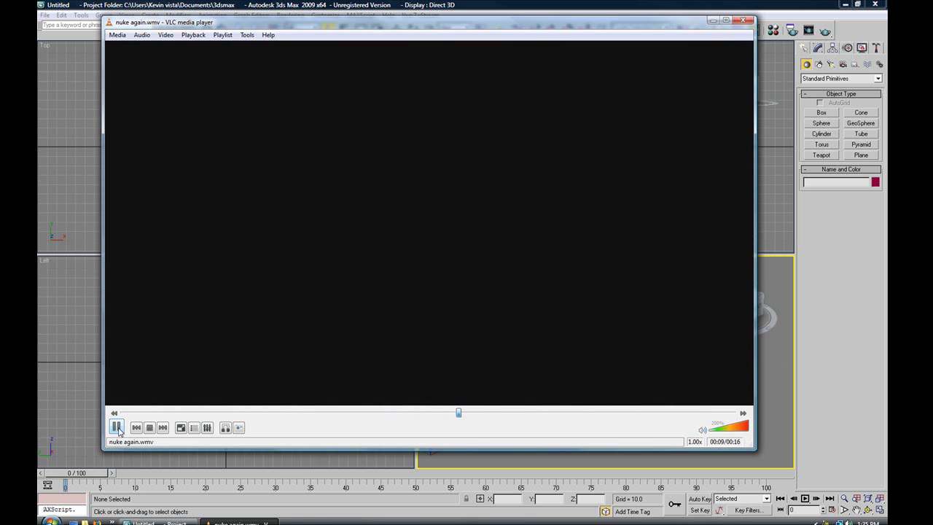
{"action": "left_click", "coordinate": [117, 428]}
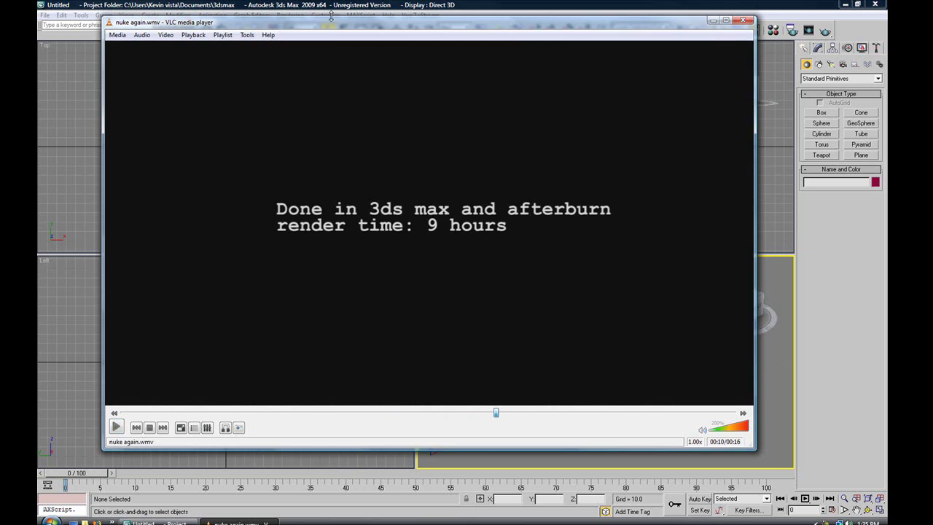
{"action": "left_click_drag", "start_coordinate": [331, 26], "coordinate": [351, 31]}
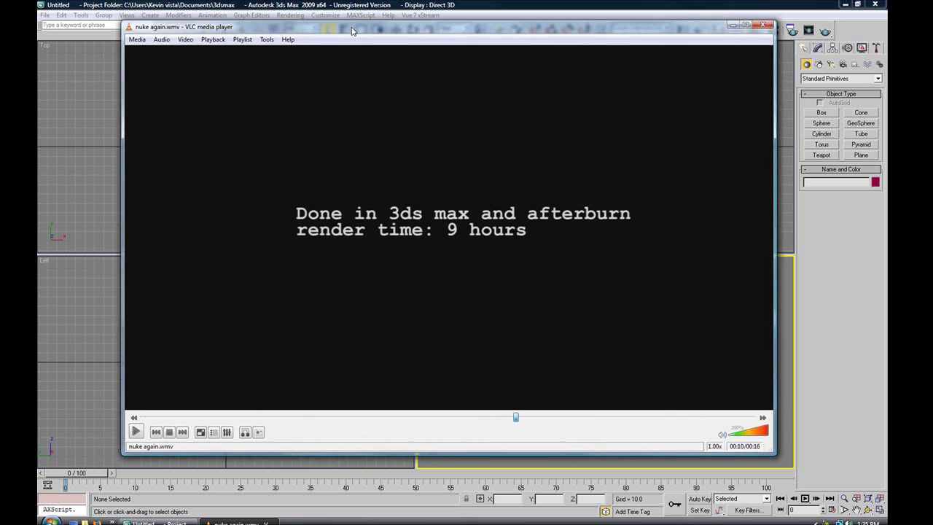
Replay the explosion part of the reference video, pausing to examine the mushroom cloud's stem and cap, and close the player
{"action": "left_click", "coordinate": [325, 418]}
{"action": "left_click", "coordinate": [309, 418]}
{"action": "left_click", "coordinate": [135, 432]}
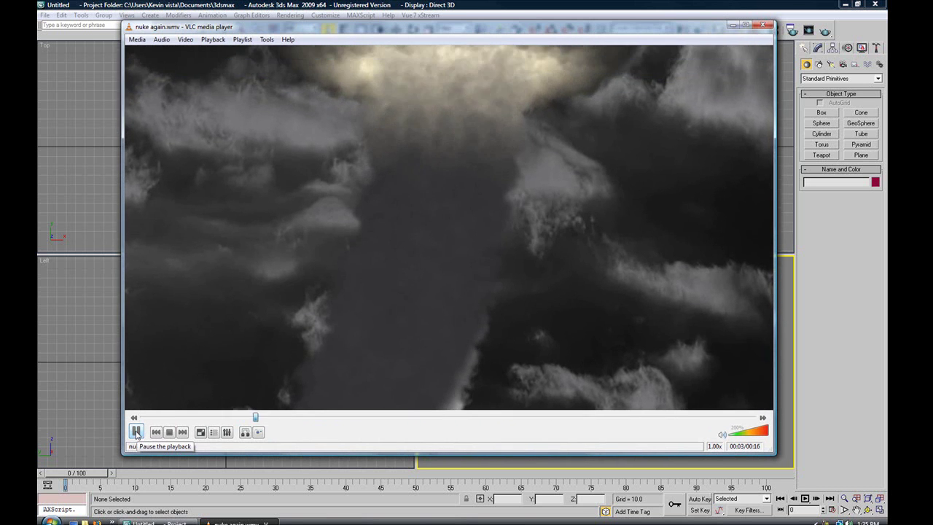
{"action": "left_click", "coordinate": [136, 432]}
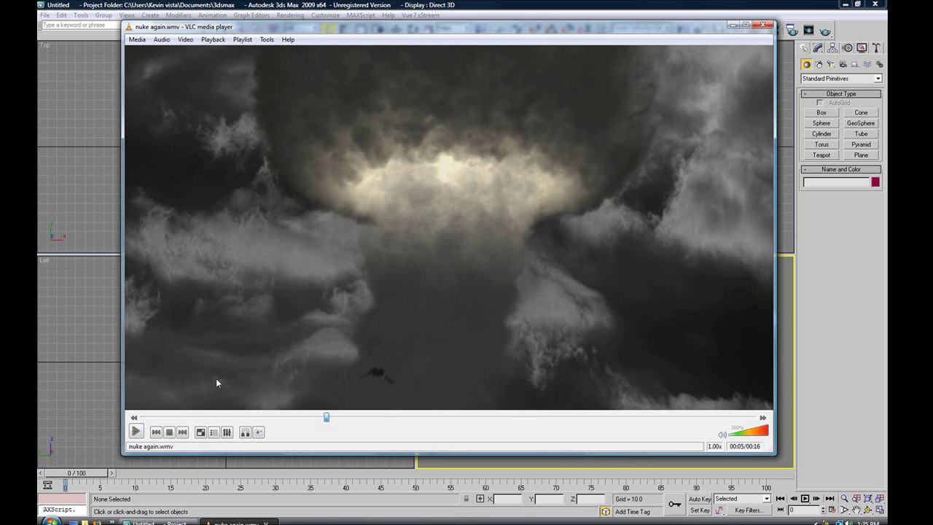
{"action": "left_click", "coordinate": [136, 432]}
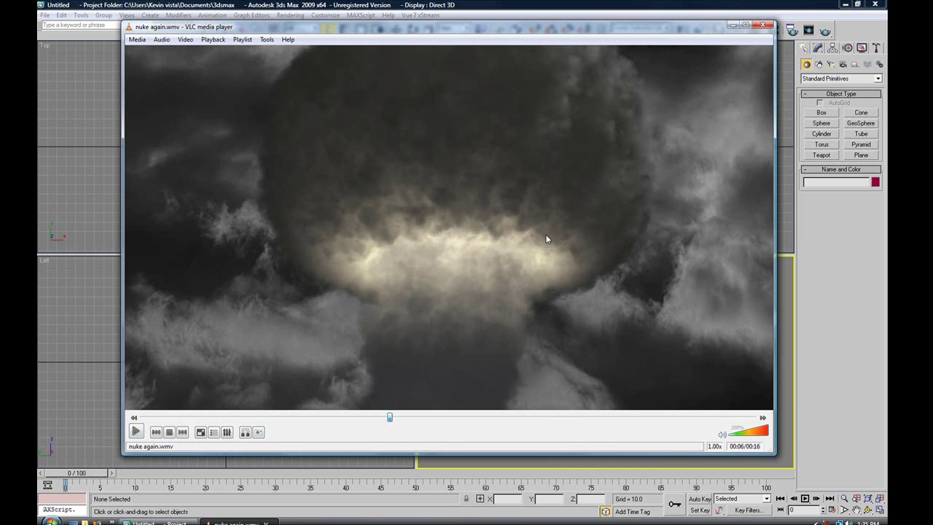
{"action": "left_click", "coordinate": [137, 432]}
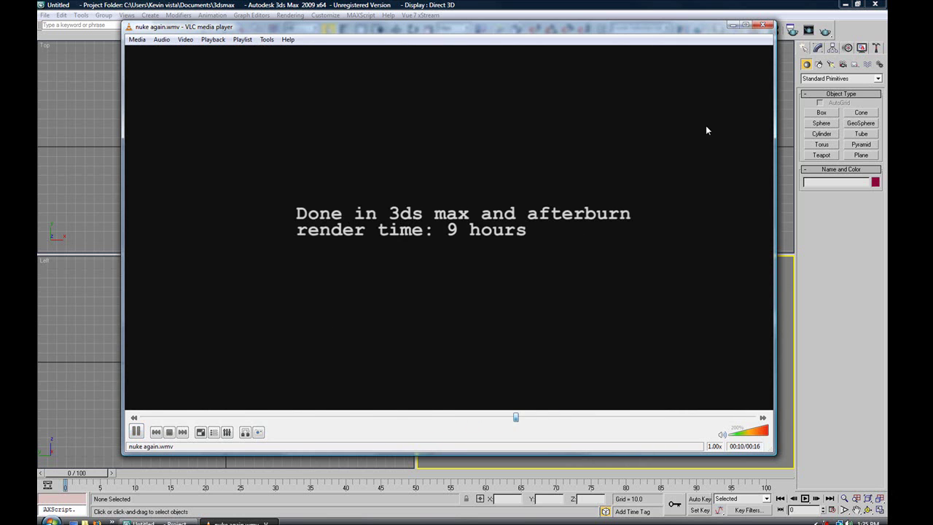
{"action": "left_click", "coordinate": [764, 26]}
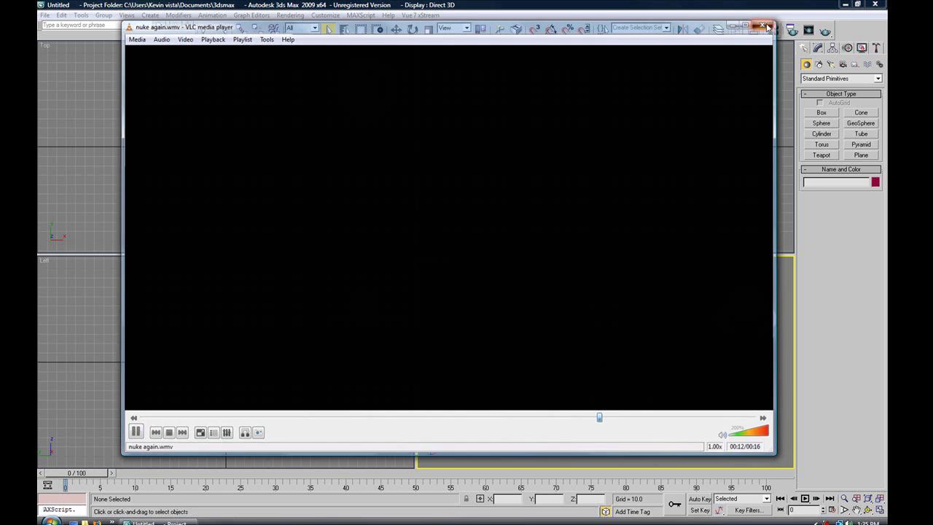
Draw a torus at the grid origin in the perspective view, about 49 in Radius 1 and 14 in Radius 2
{"action": "middle_click_drag", "start_coordinate": [601, 321], "coordinate": [578, 326]}
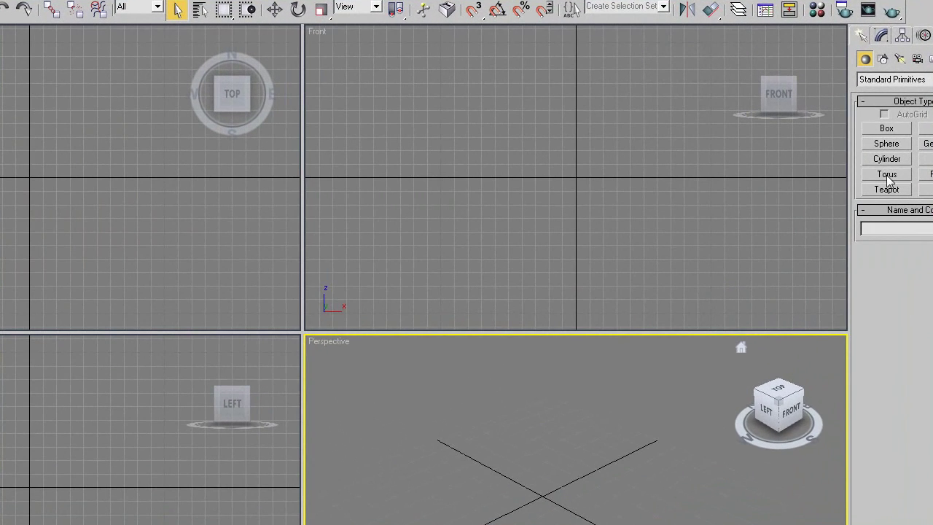
{"action": "left_click", "coordinate": [821, 144]}
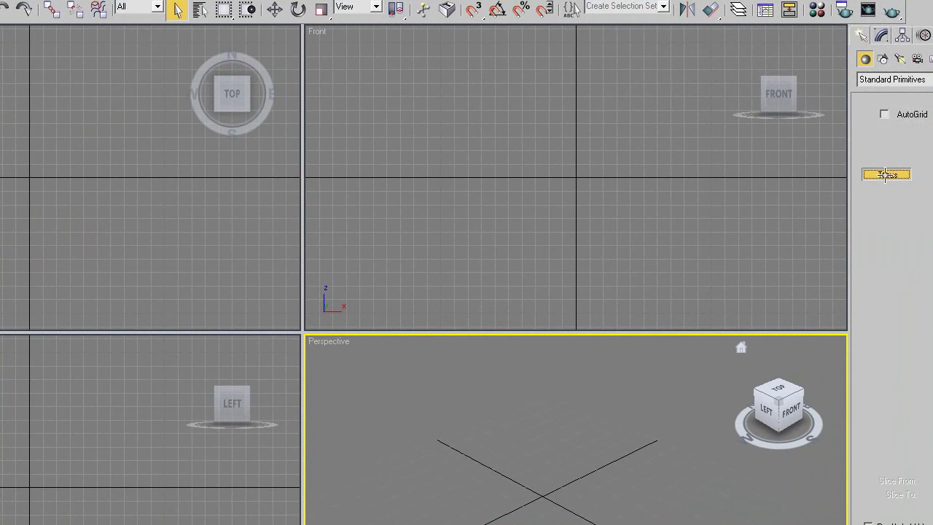
{"action": "left_click_drag", "start_coordinate": [540, 488], "coordinate": [648, 449]}
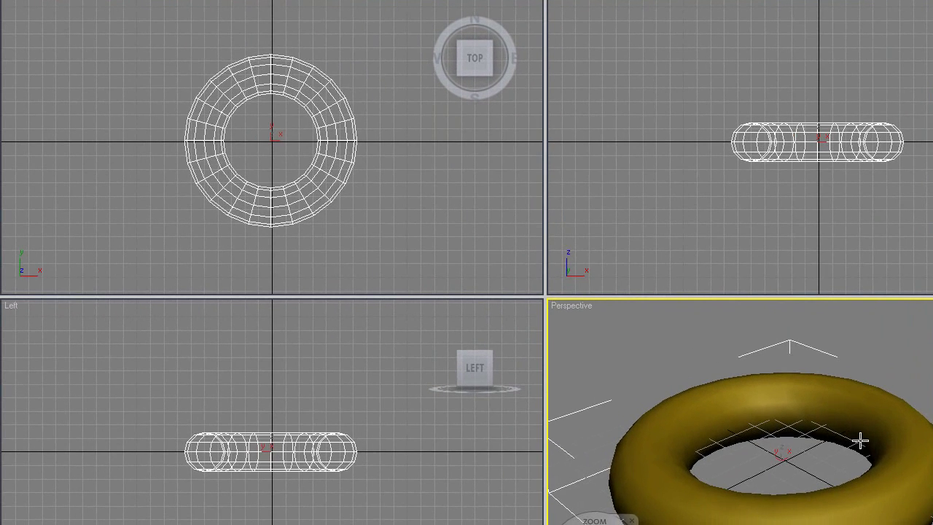
Set the torus's Radius 1 to 50 and Radius 2 to 15
{"action": "middle_click_drag", "start_coordinate": [816, 478], "coordinate": [852, 478]}
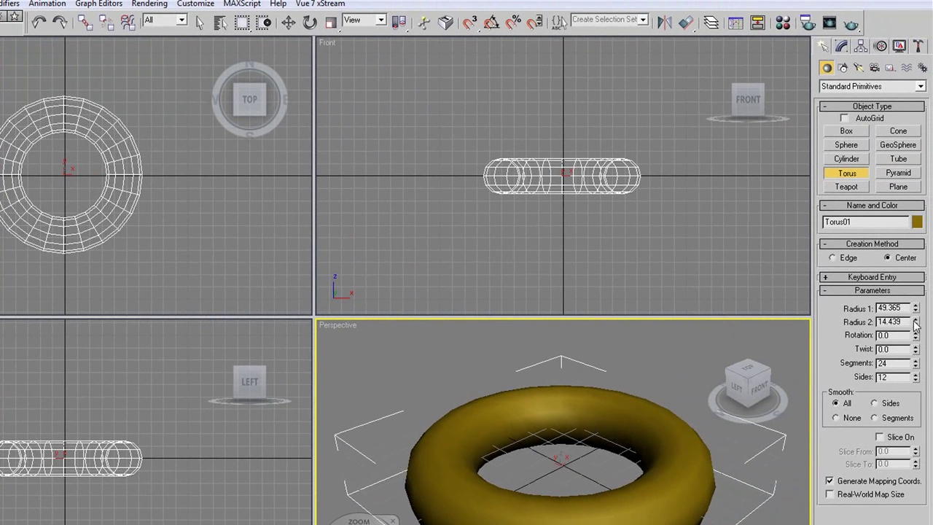
{"action": "double_click", "coordinate": [901, 307]}
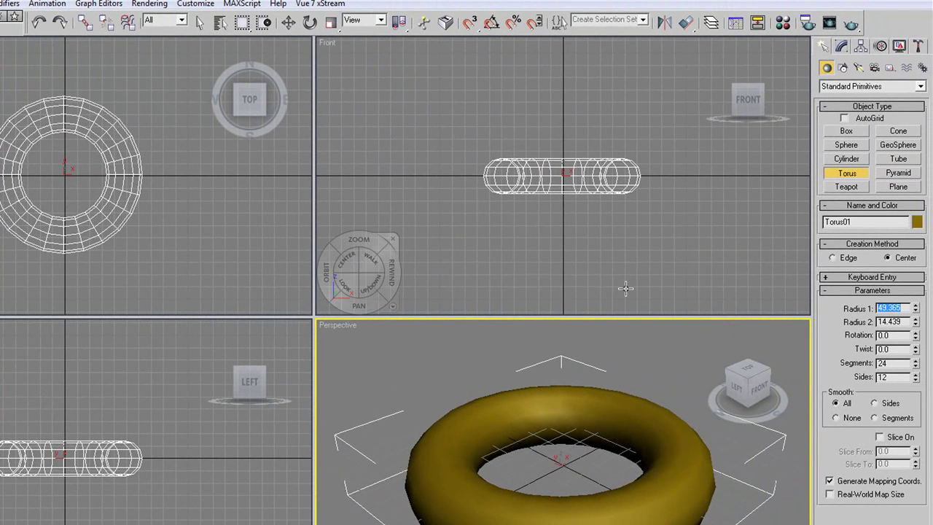
{"action": "type", "text": "50"}
{"action": "key", "text": "Tab"}
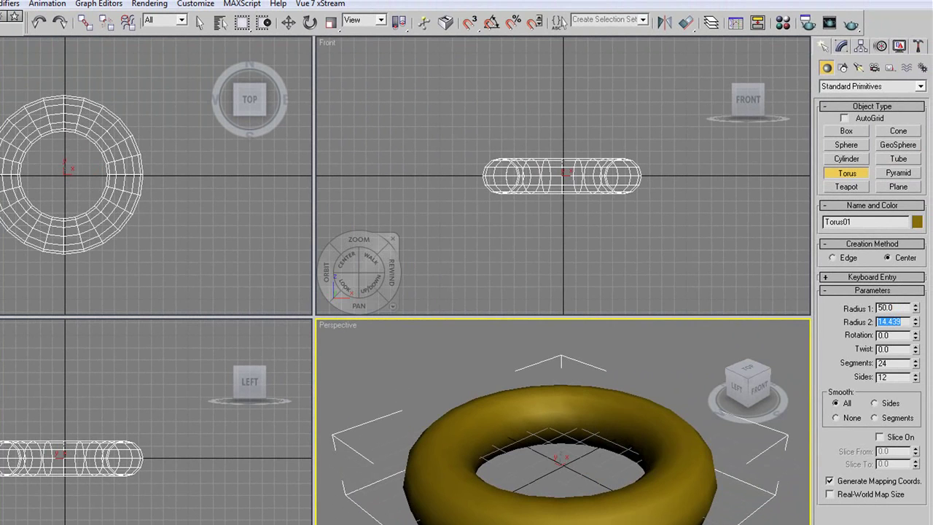
{"action": "type", "text": "5"}
{"action": "key", "text": "Return"}
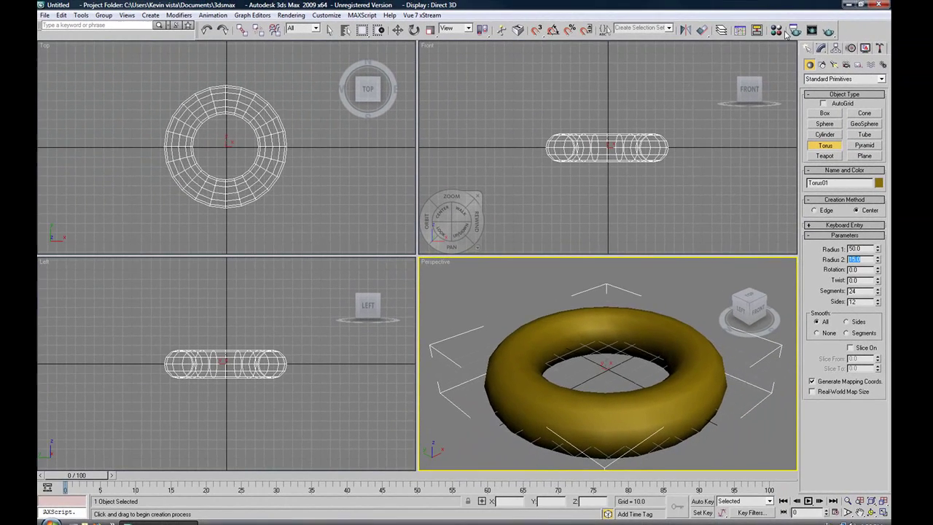
Assign a Checker map to the diffuse color of the first sample material
{"action": "left_click", "coordinate": [777, 30]}
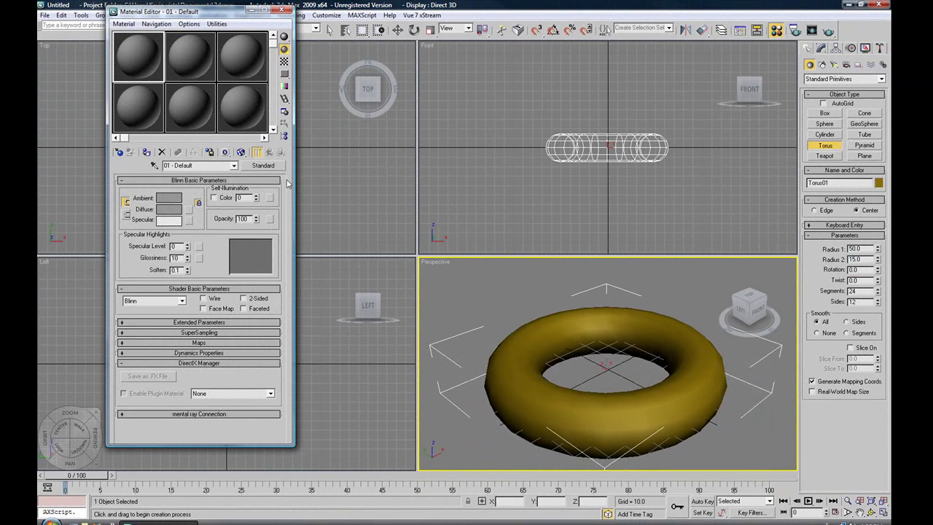
{"action": "left_click", "coordinate": [188, 210]}
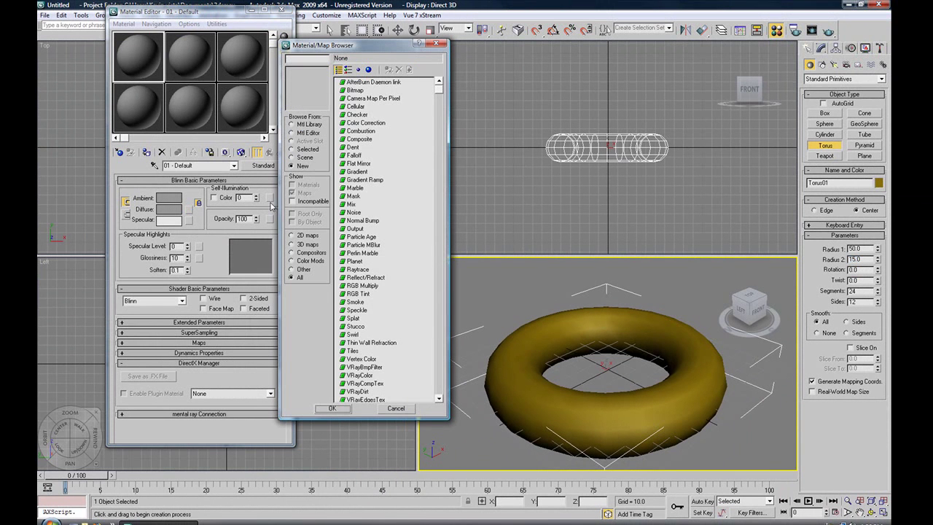
{"action": "double_click", "coordinate": [356, 114]}
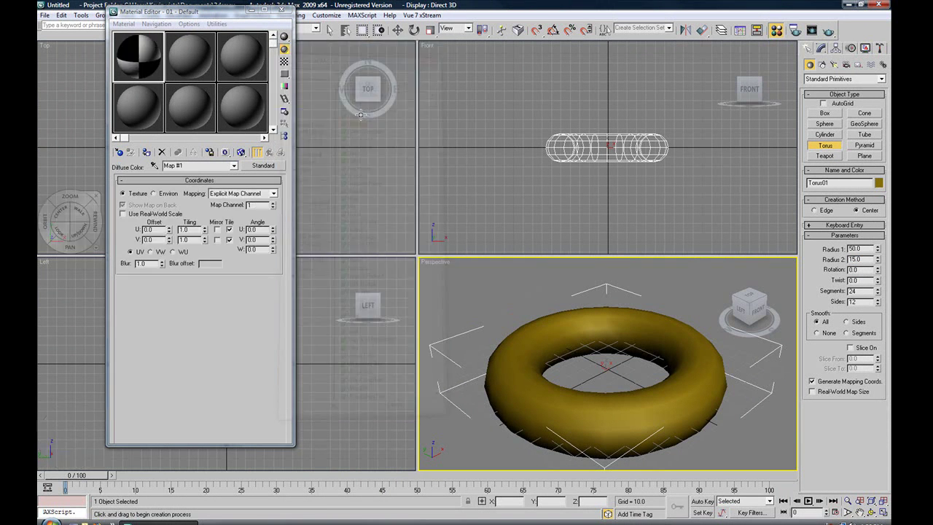
Set the checker's U and V tiling to 5 and apply the material to the torus with its map shown in the viewport
{"action": "double_click", "coordinate": [185, 230]}
{"action": "type", "text": "5"}
{"action": "key", "text": "Tab"}
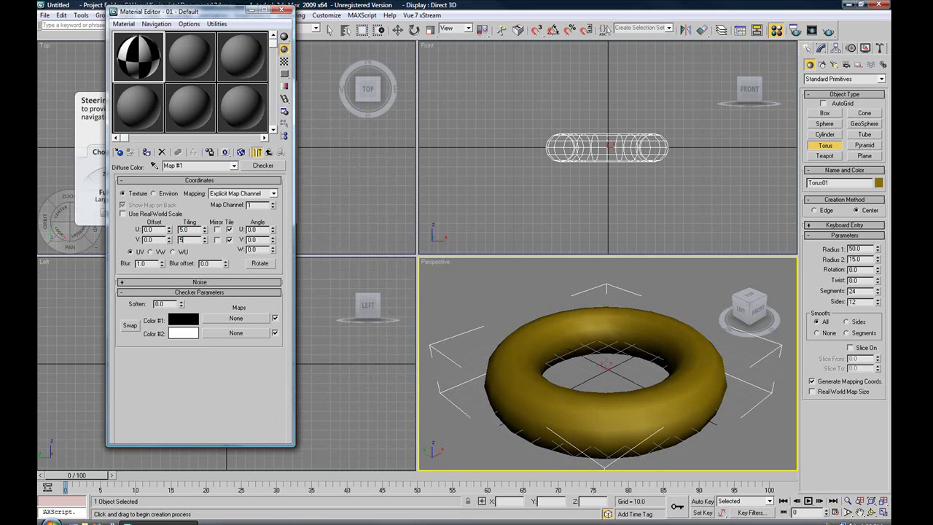
{"action": "type", "text": "5"}
{"action": "key", "text": "Return"}
{"action": "left_click", "coordinate": [242, 153]}
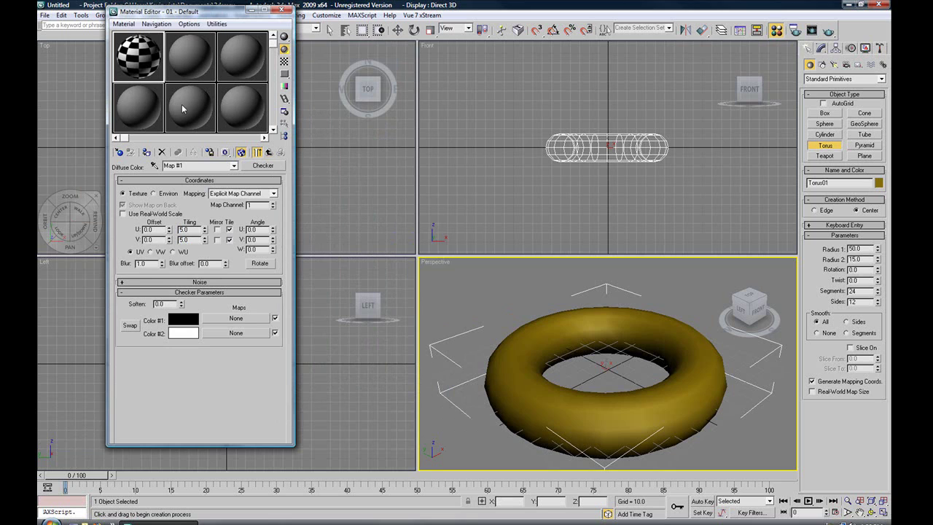
{"action": "left_click_drag", "start_coordinate": [139, 55], "coordinate": [514, 367]}
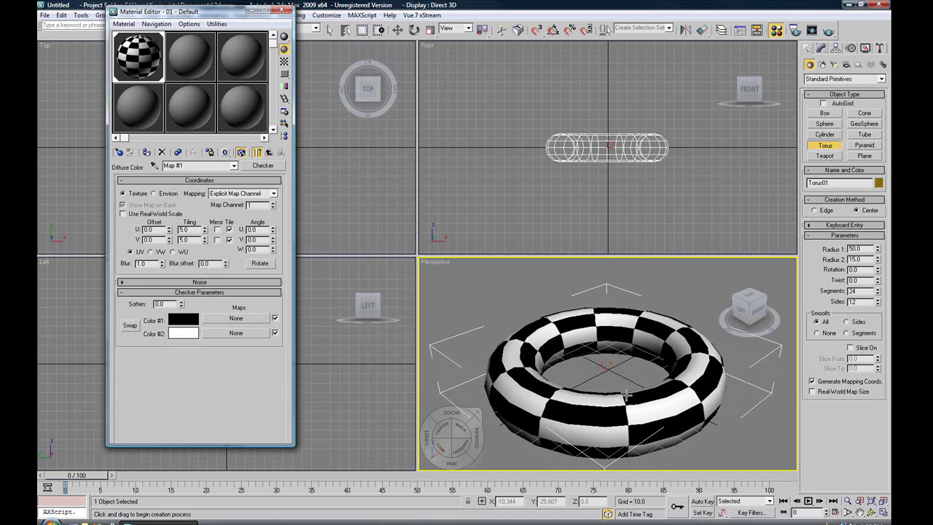
Try the torus's Rotation parameter at values down to about -38, and reset it to 0
{"action": "middle_click_drag", "start_coordinate": [616, 382], "coordinate": [583, 373], "text": "alt"}
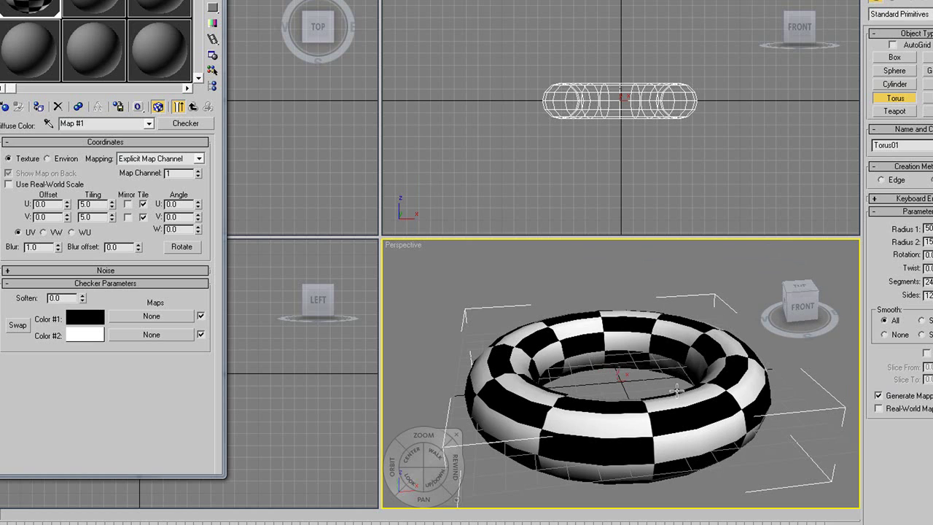
{"action": "mouse_move", "coordinate": [686, 389]}
{"action": "middle_mouse_down", "text": "alt"}
{"action": "mouse_move", "coordinate": [678, 396]}
{"action": "mouse_move", "coordinate": [685, 387]}
{"action": "middle_mouse_up", "text": "alt"}
{"action": "middle_click_drag", "start_coordinate": [746, 419], "coordinate": [777, 416], "text": "alt"}
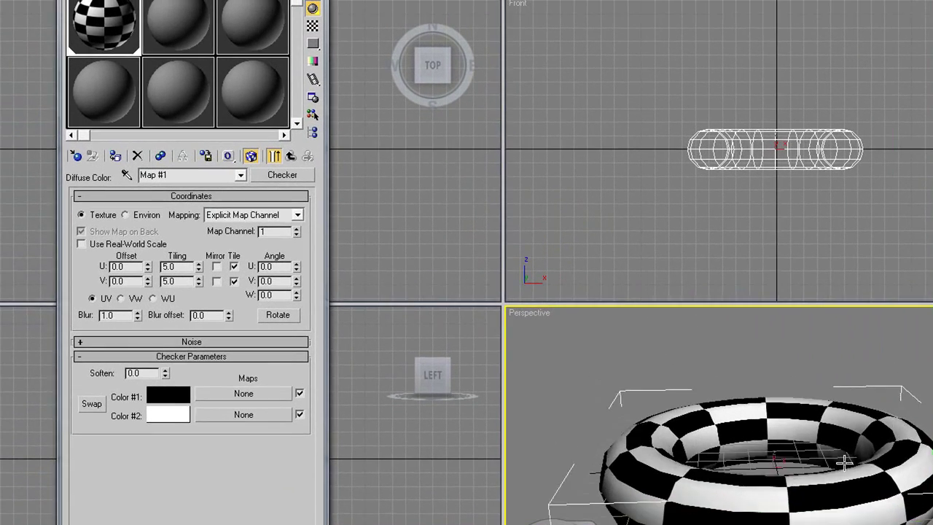
{"action": "middle_click_drag", "start_coordinate": [884, 471], "coordinate": [886, 473], "text": "alt"}
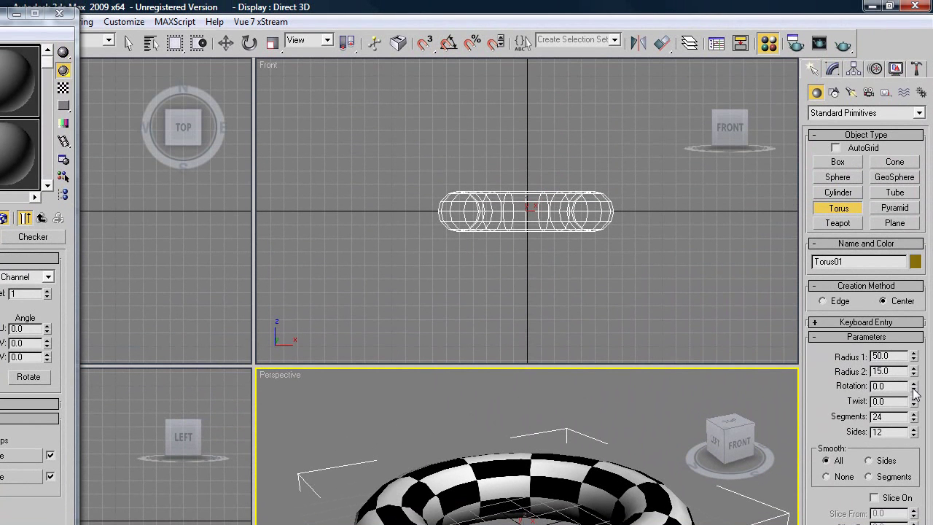
{"action": "left_click_drag", "start_coordinate": [915, 394], "coordinate": [925, 444]}
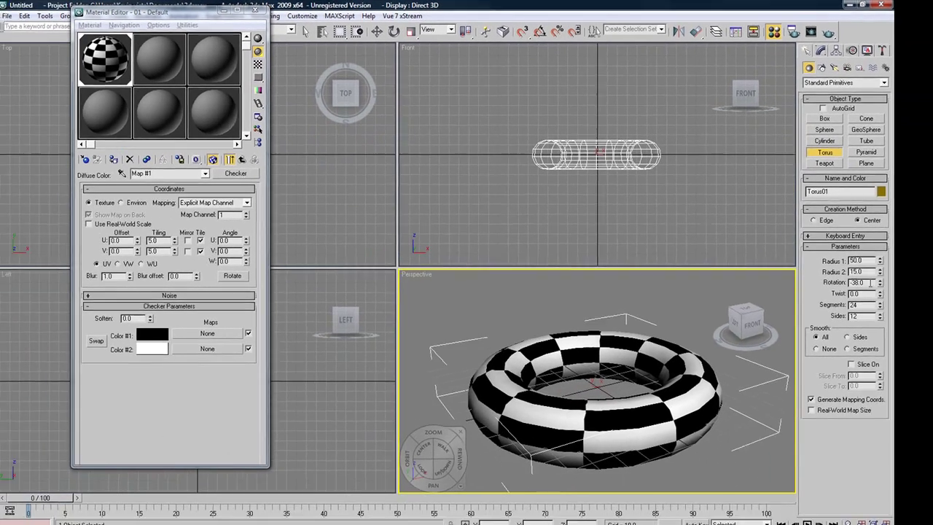
{"action": "left_click_drag", "start_coordinate": [902, 386], "coordinate": [833, 401]}
{"action": "type", "text": "0"}
{"action": "key", "text": "Return"}
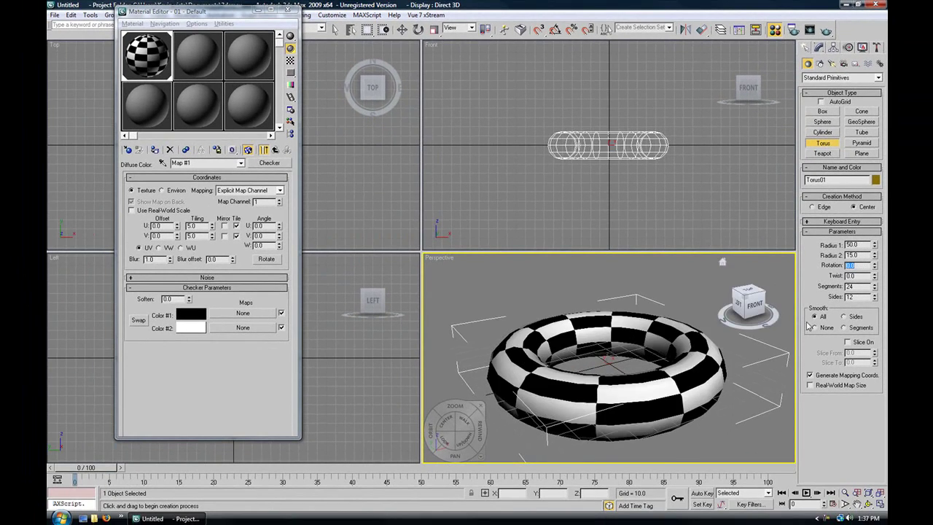
With Auto Key on, animate the torus's Rotation from -1 at frame 0 to -100 at frame 100
{"action": "left_click", "coordinate": [699, 494]}
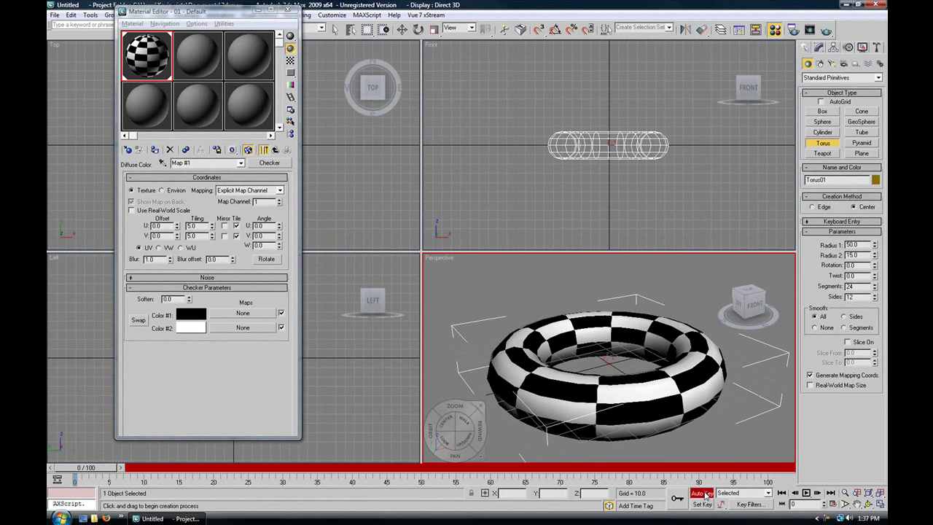
{"action": "double_click", "coordinate": [859, 266]}
{"action": "type", "text": "-"}
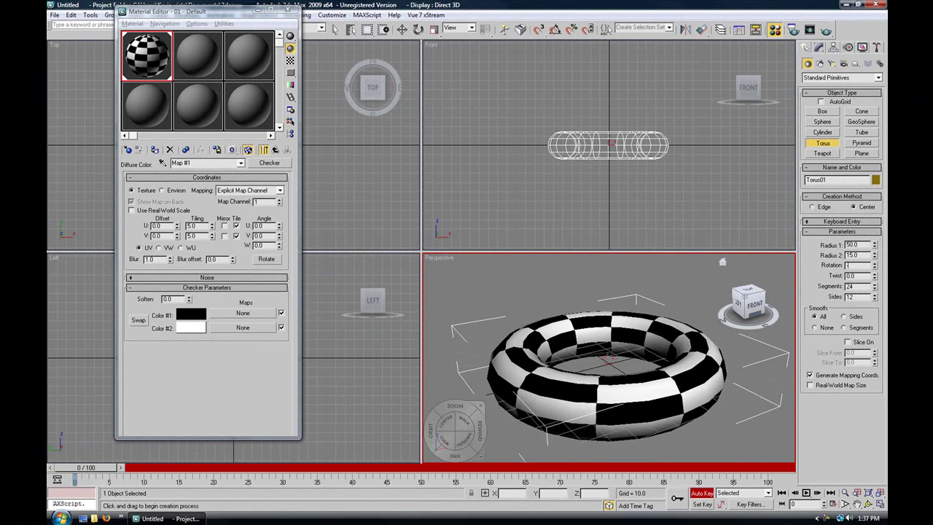
{"action": "type", "text": "1"}
{"action": "key", "text": "Return"}
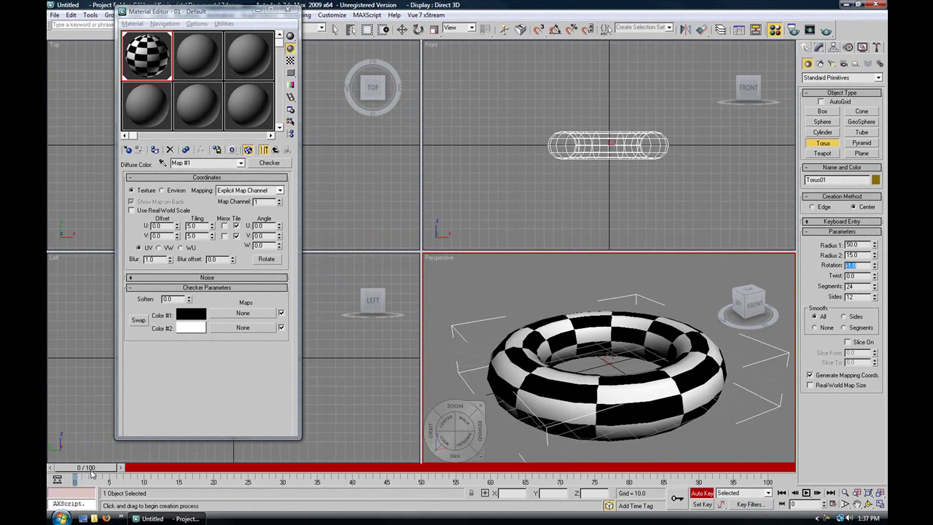
{"action": "left_click_drag", "start_coordinate": [91, 472], "coordinate": [769, 470]}
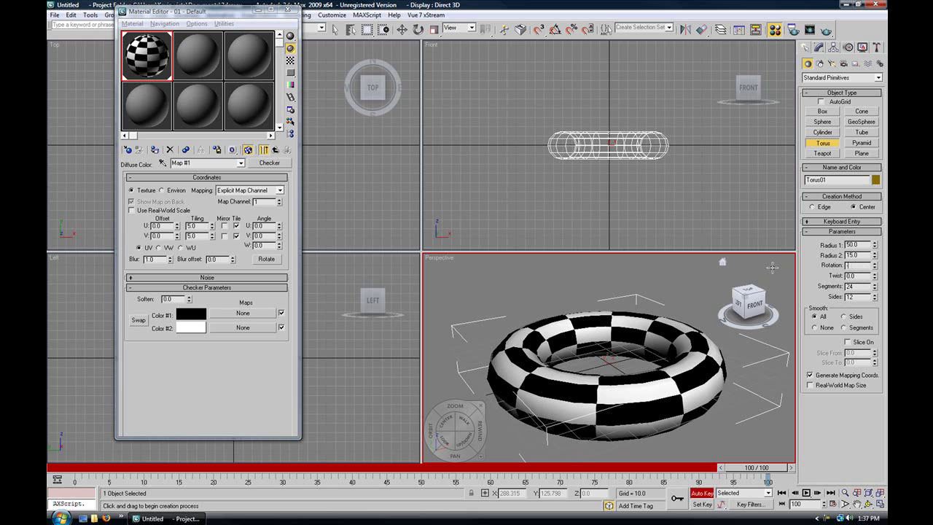
{"action": "key", "text": "Return"}
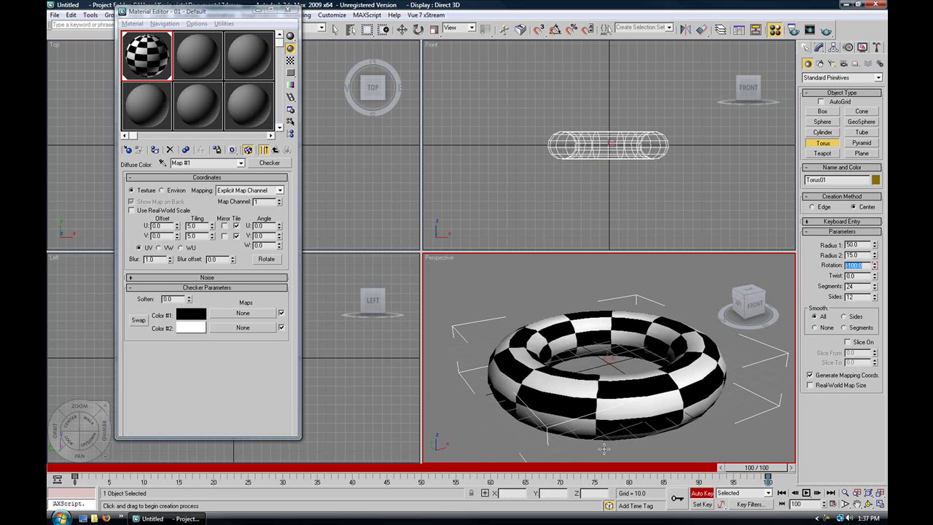
Open the Mini Curve Editor in place of the Material Editor and turn off Auto Key
{"action": "left_click", "coordinate": [58, 479]}
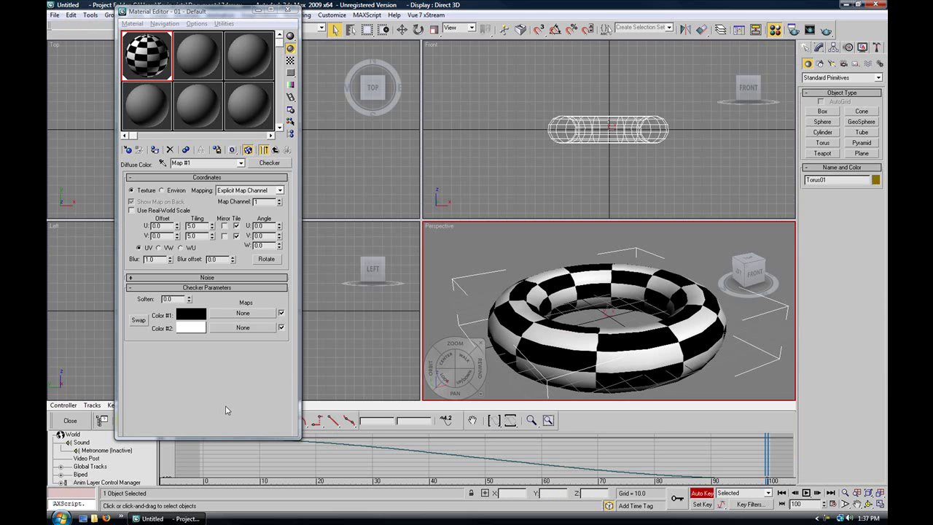
{"action": "left_click", "coordinate": [290, 11]}
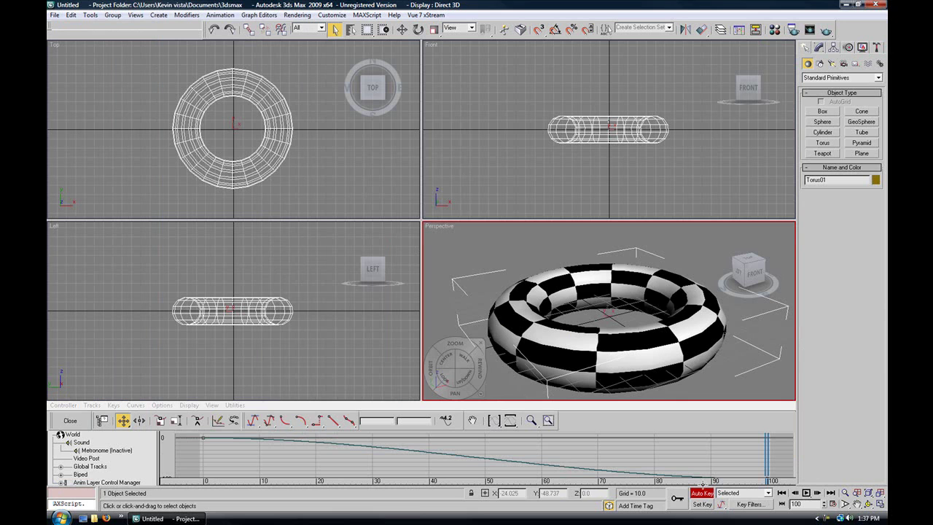
{"action": "left_click", "coordinate": [704, 494]}
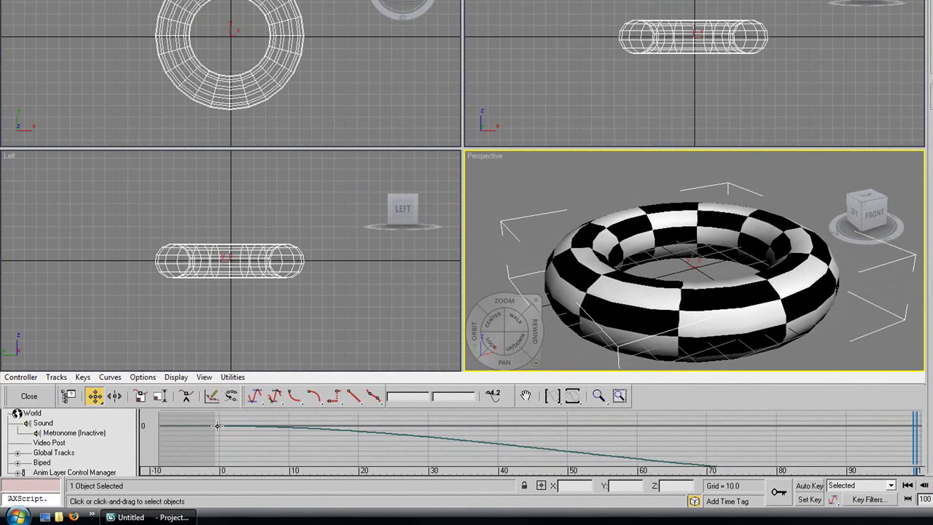
Lower the tangent handle of the torus rotation key at frame 0 so the curve starts in a straight slope
{"action": "left_click", "coordinate": [217, 425]}
{"action": "middle_click_drag", "start_coordinate": [549, 431], "coordinate": [561, 423]}
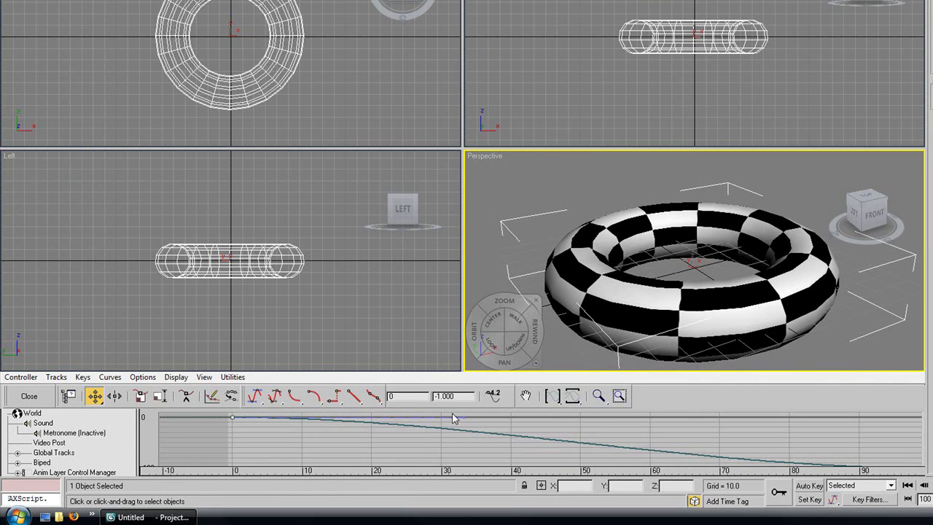
{"action": "left_click_drag", "start_coordinate": [465, 419], "coordinate": [472, 441]}
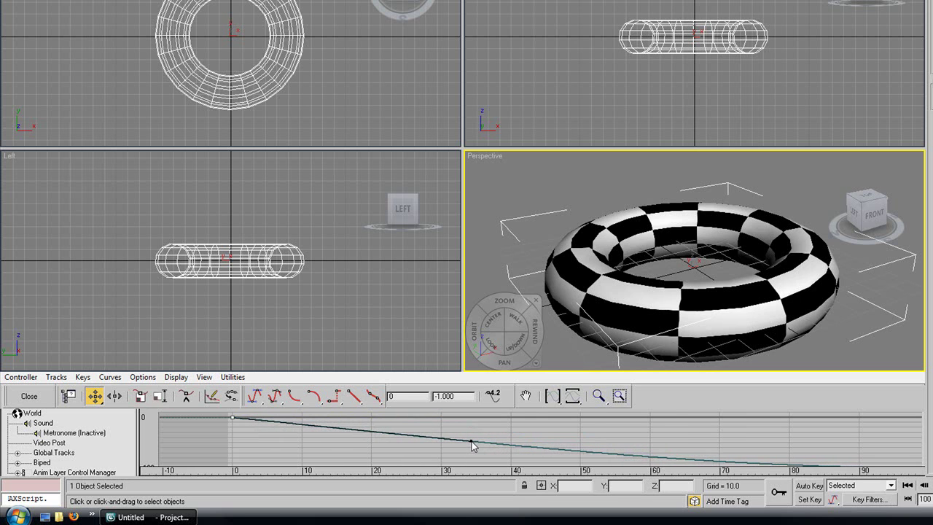
Raise the tangent handle of the rotation key at frame 100 so the curve ends in a straight slope, and close the curve editor
{"action": "scroll", "coordinate": [567, 440], "scroll_direction": "down", "scroll_amount": 1}
{"action": "middle_click_drag", "start_coordinate": [572, 440], "coordinate": [504, 429]}
{"action": "middle_click_drag", "start_coordinate": [614, 451], "coordinate": [425, 416]}
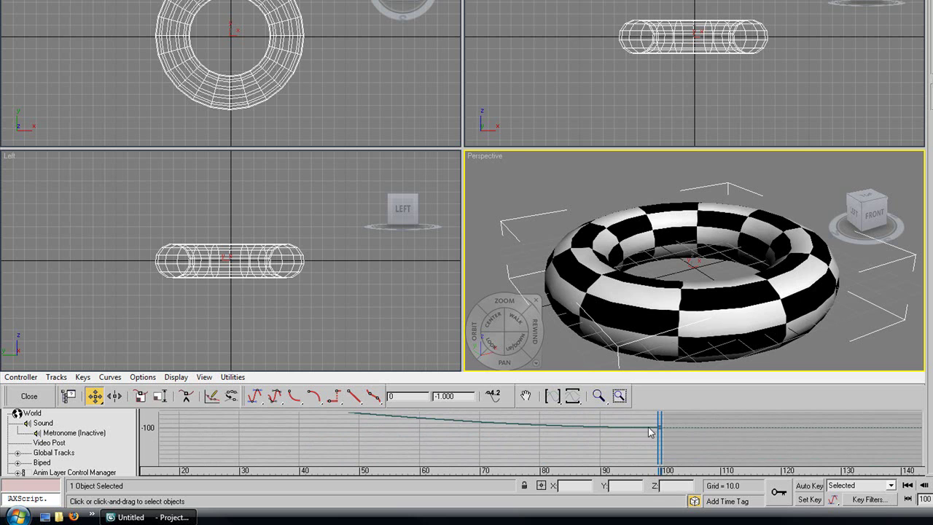
{"action": "left_click", "coordinate": [661, 431]}
{"action": "middle_click_drag", "start_coordinate": [481, 440], "coordinate": [530, 461]}
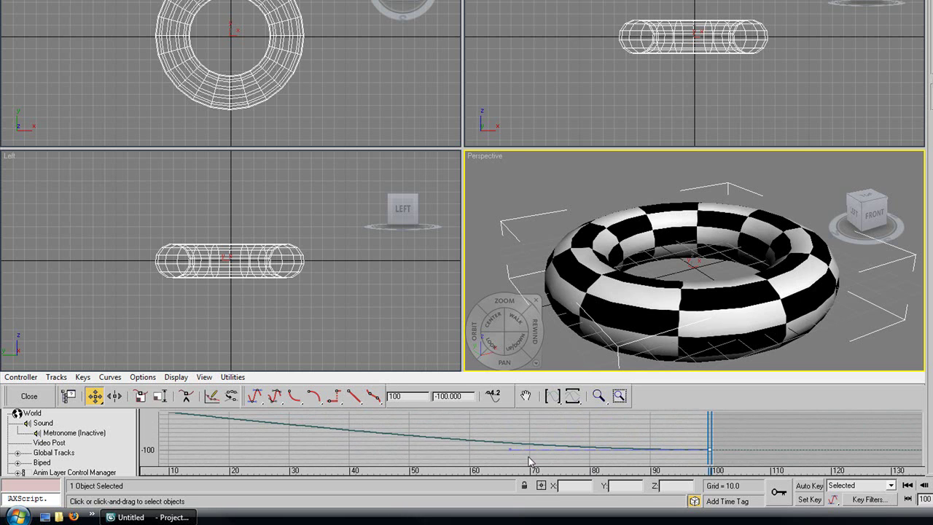
{"action": "left_click_drag", "start_coordinate": [512, 453], "coordinate": [514, 443]}
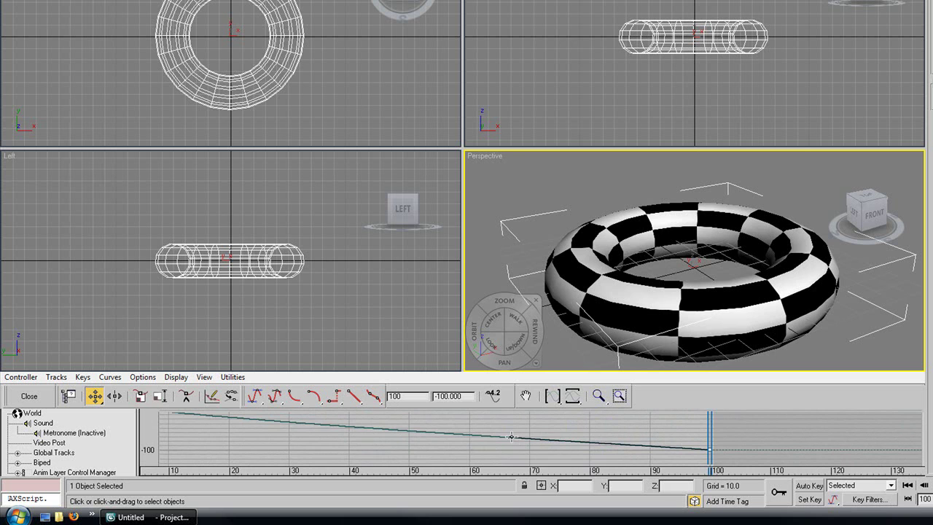
{"action": "middle_click_drag", "start_coordinate": [292, 450], "coordinate": [391, 458]}
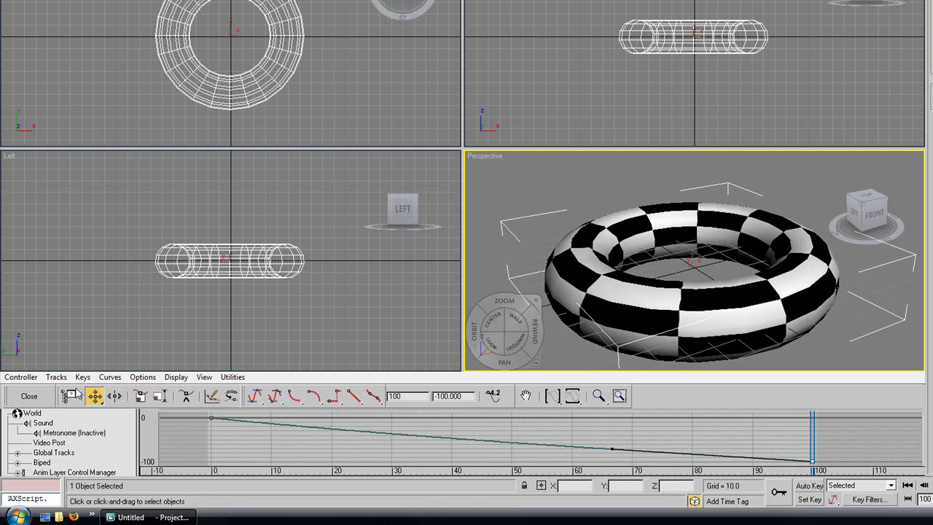
{"action": "left_click", "coordinate": [33, 398]}
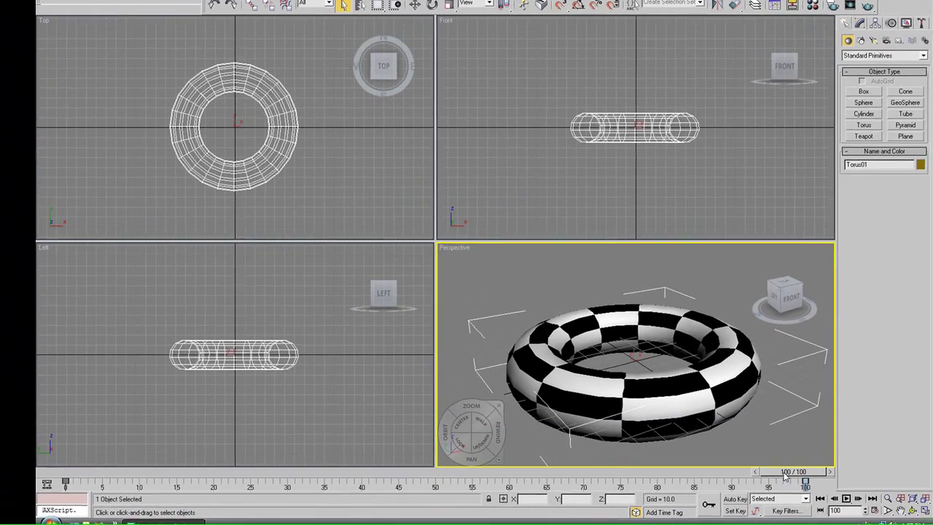
Play the animation from frame 0 and scrub back through it to examine the torus's rolling motion
{"action": "left_click_drag", "start_coordinate": [785, 474], "coordinate": [69, 472]}
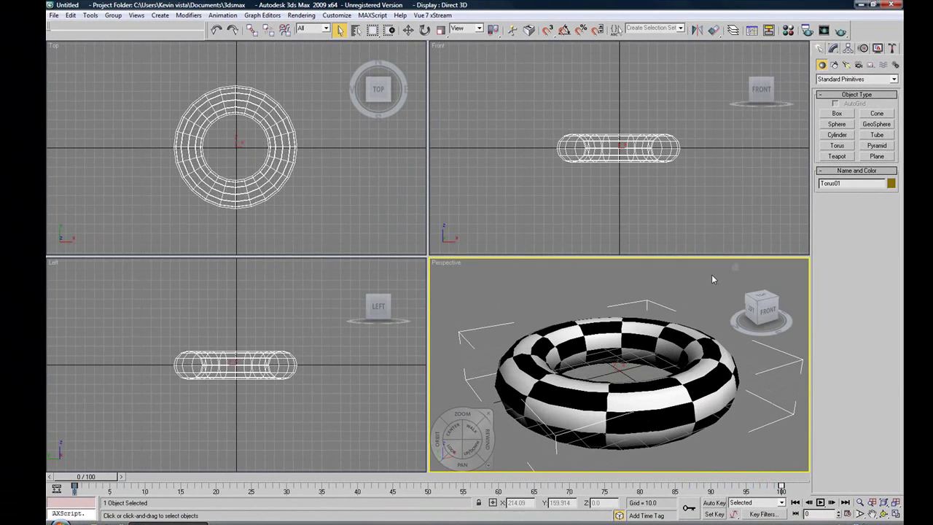
{"action": "key", "text": "/"}
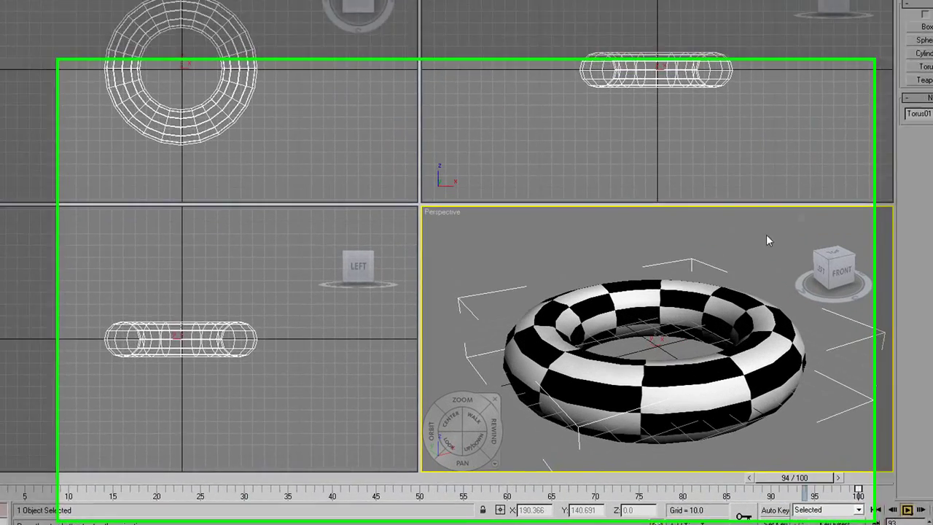
{"action": "key", "text": "/"}
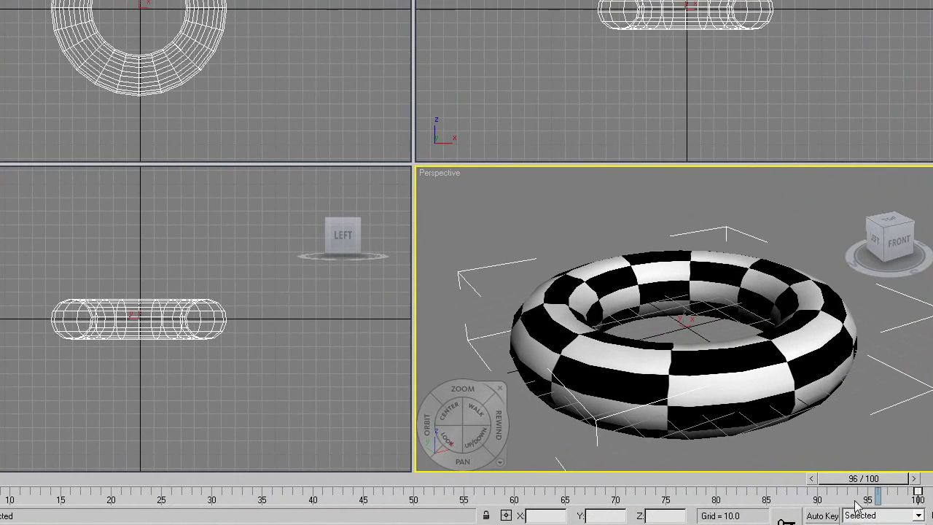
{"action": "left_click_drag", "start_coordinate": [882, 481], "coordinate": [341, 499]}
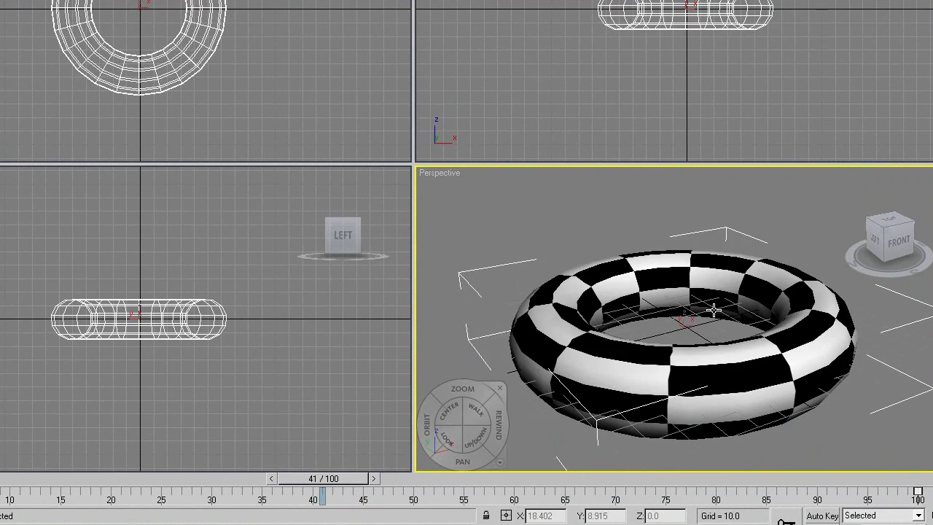
{"action": "mouse_move", "coordinate": [716, 312]}
{"action": "middle_mouse_down", "text": "alt"}
{"action": "mouse_move", "coordinate": [701, 311]}
{"action": "mouse_move", "coordinate": [726, 310]}
{"action": "middle_mouse_up", "text": "alt"}
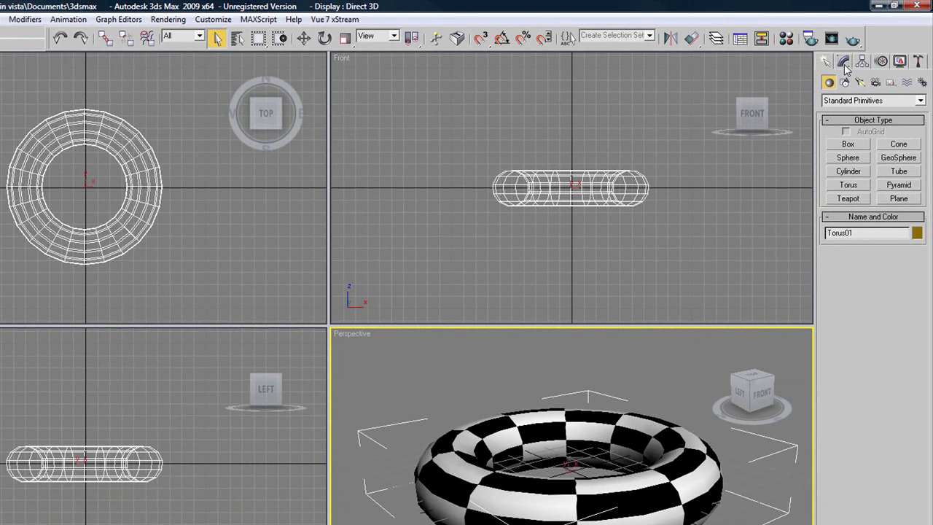
{"action": "left_click", "coordinate": [842, 102]}
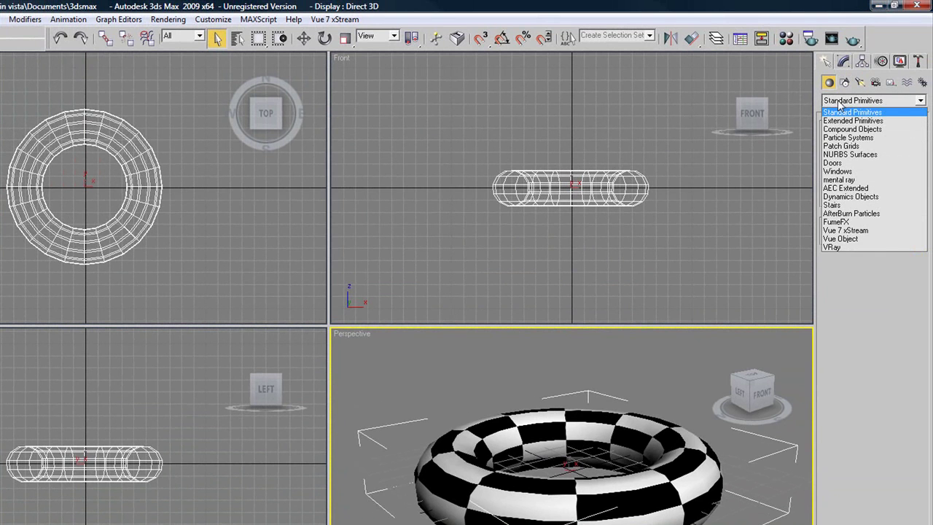
{"action": "left_click", "coordinate": [871, 137]}
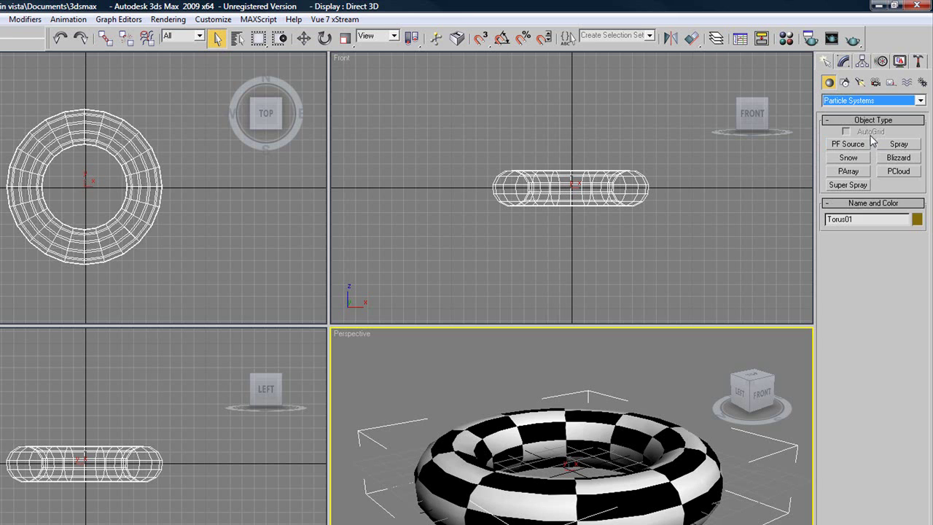
{"action": "left_click", "coordinate": [915, 102]}
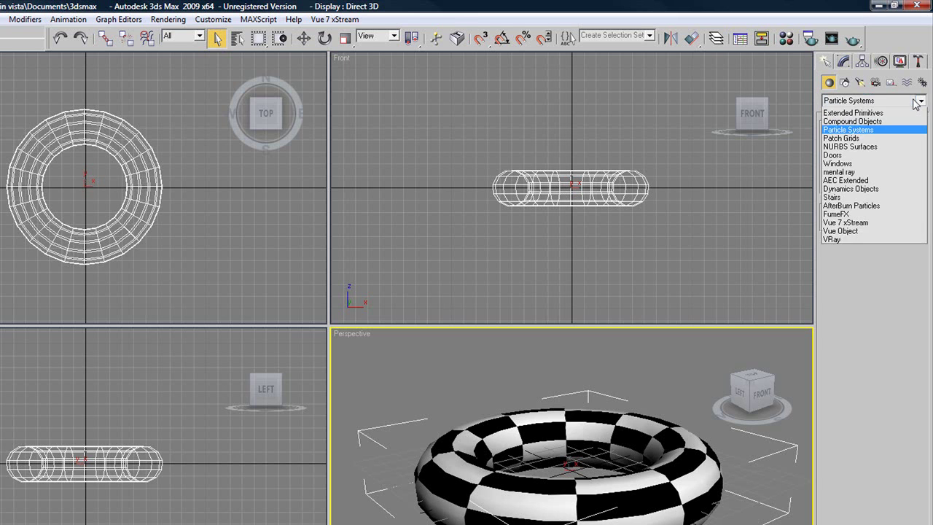
{"action": "left_click", "coordinate": [851, 206]}
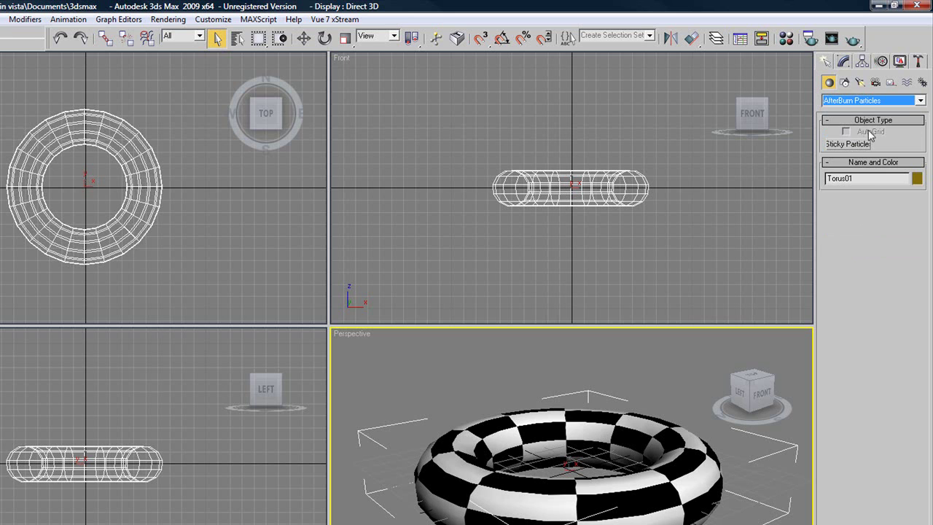
Create a PF Source particle emitter about 26 long and 38 wide beside the torus in the Top view
{"action": "left_click", "coordinate": [873, 104]}
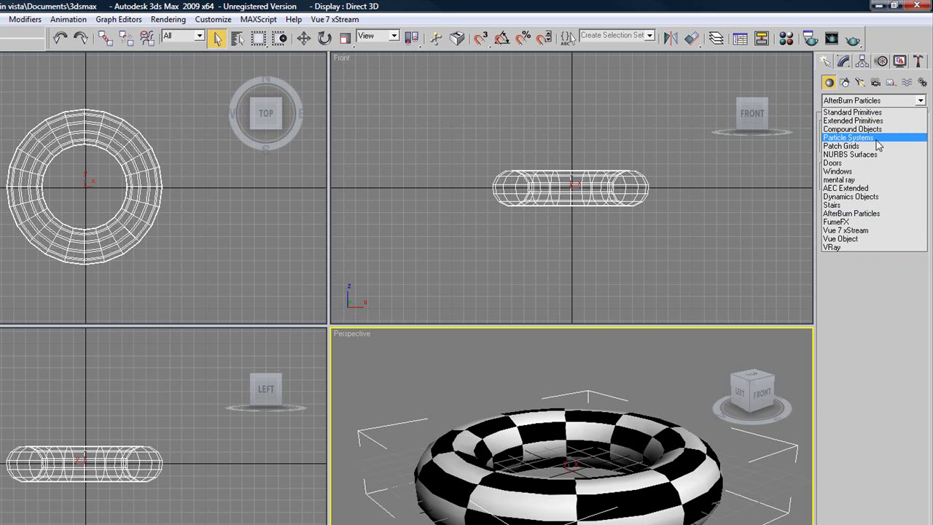
{"action": "left_click", "coordinate": [875, 139]}
{"action": "left_click", "coordinate": [848, 144]}
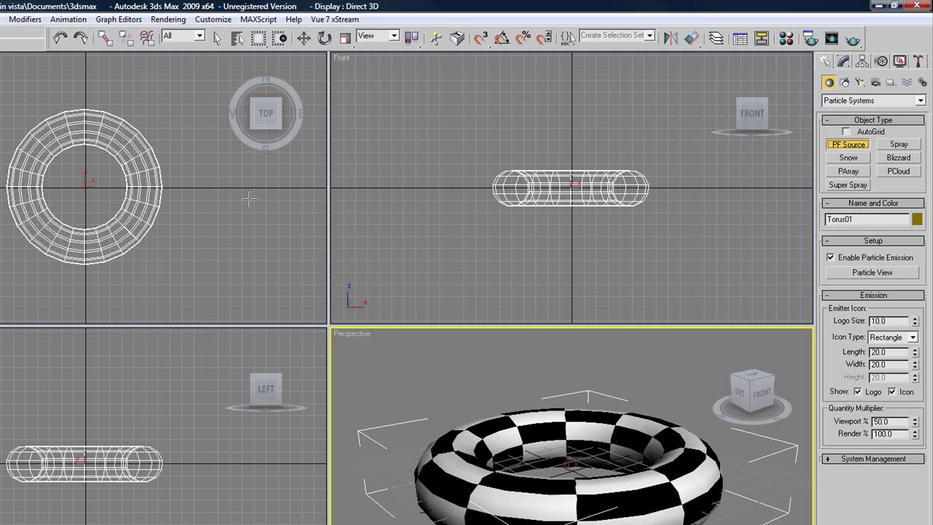
{"action": "left_click_drag", "start_coordinate": [204, 172], "coordinate": [249, 203]}
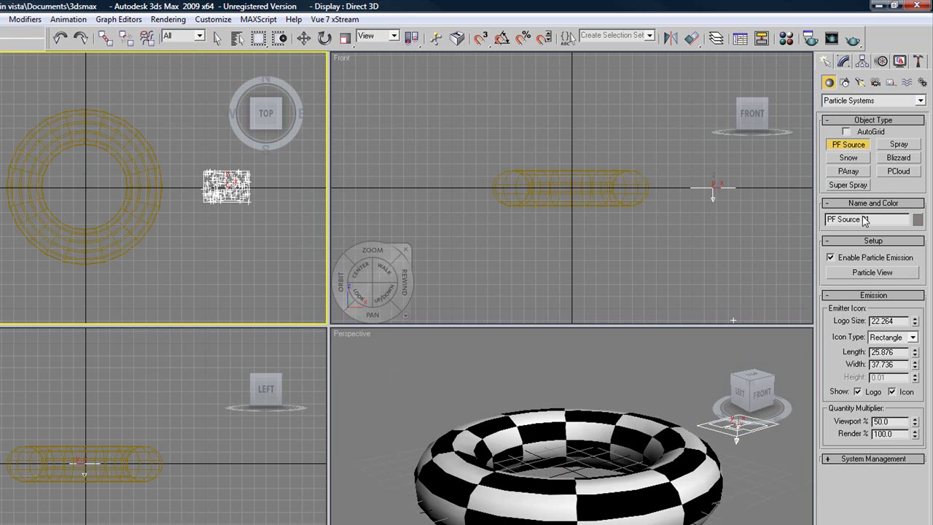
{"action": "middle_click_drag", "start_coordinate": [534, 395], "coordinate": [568, 413]}
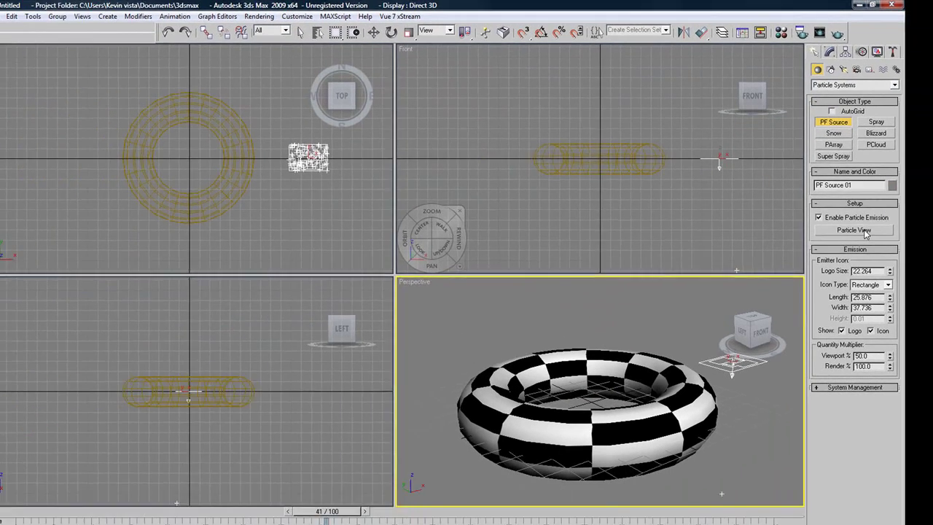
Open Particle View and delete the Shape, Rotation and Speed operators from Event 01
{"action": "left_click", "coordinate": [883, 271]}
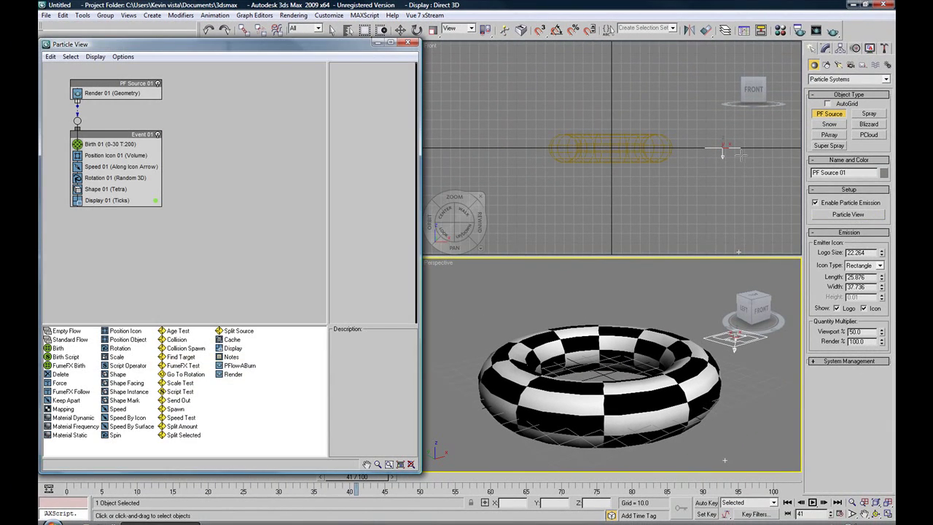
{"action": "left_click_drag", "start_coordinate": [264, 44], "coordinate": [325, 35]}
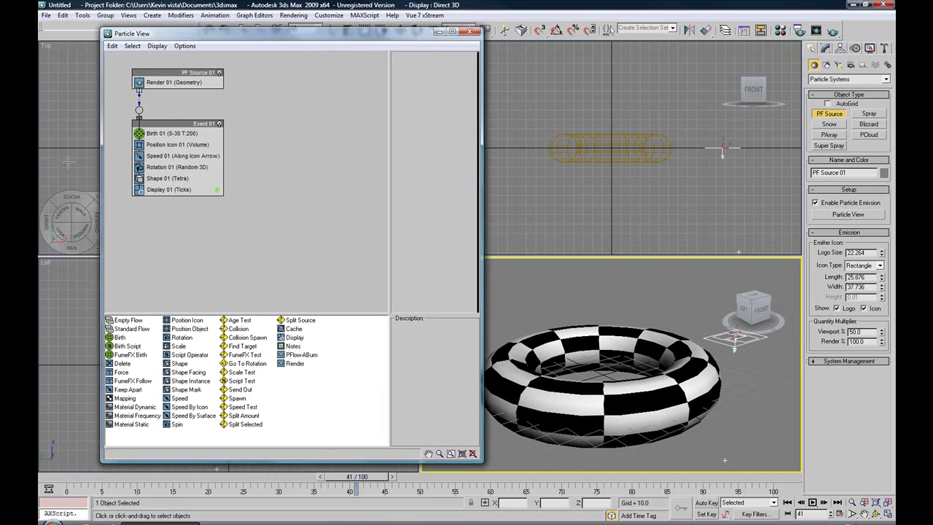
{"action": "left_click", "coordinate": [164, 179]}
{"action": "key", "text": "Delete"}
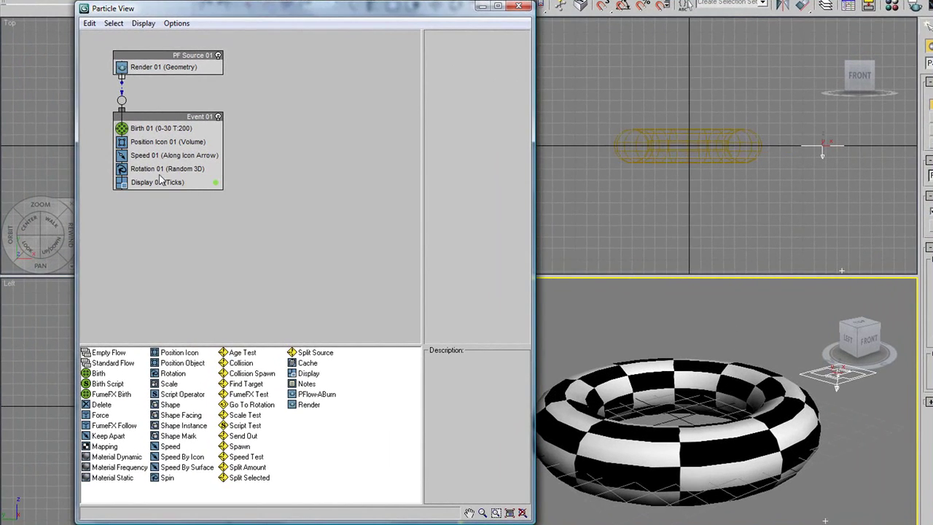
{"action": "left_click", "coordinate": [159, 169]}
{"action": "key", "text": "Delete"}
{"action": "left_click", "coordinate": [165, 155]}
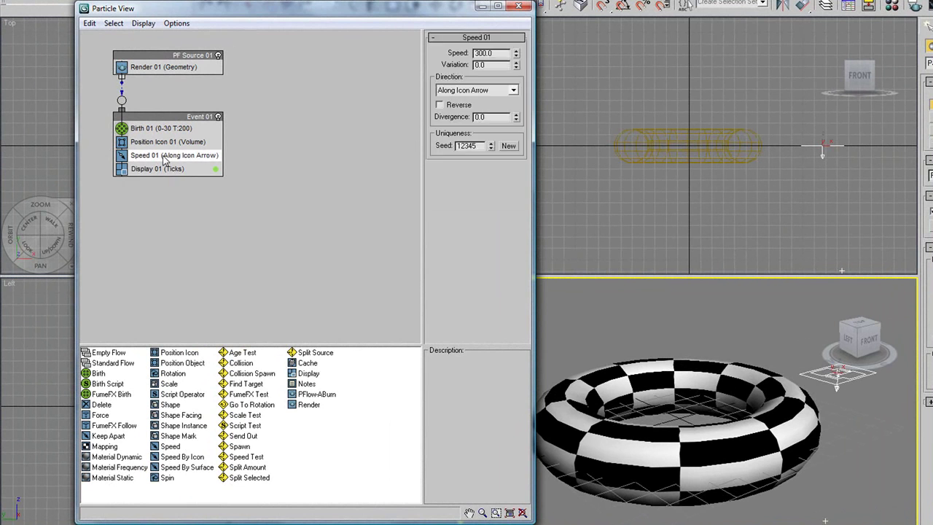
{"action": "key", "text": "Delete"}
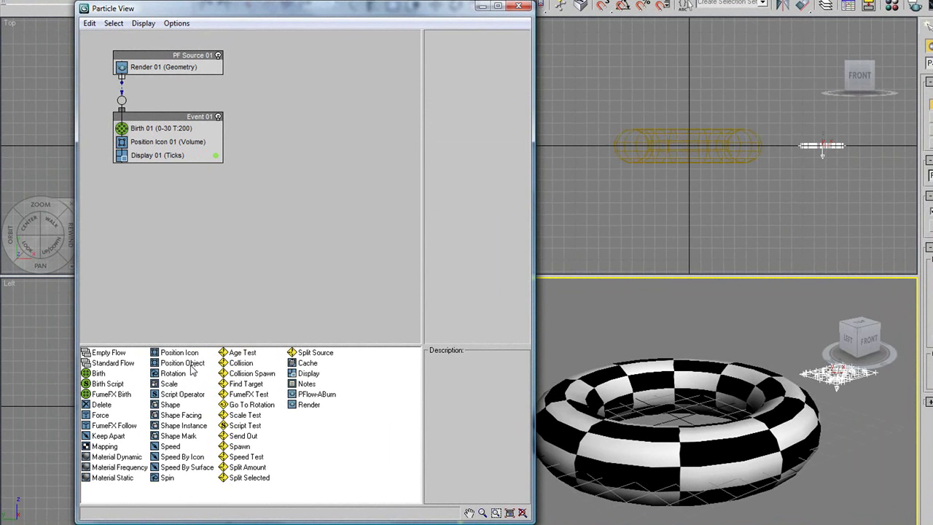
Replace the Position Icon operator in Event 01 with a Position Object operator and add Torus01 as its emitter object
{"action": "left_click_drag", "start_coordinate": [190, 368], "coordinate": [152, 148]}
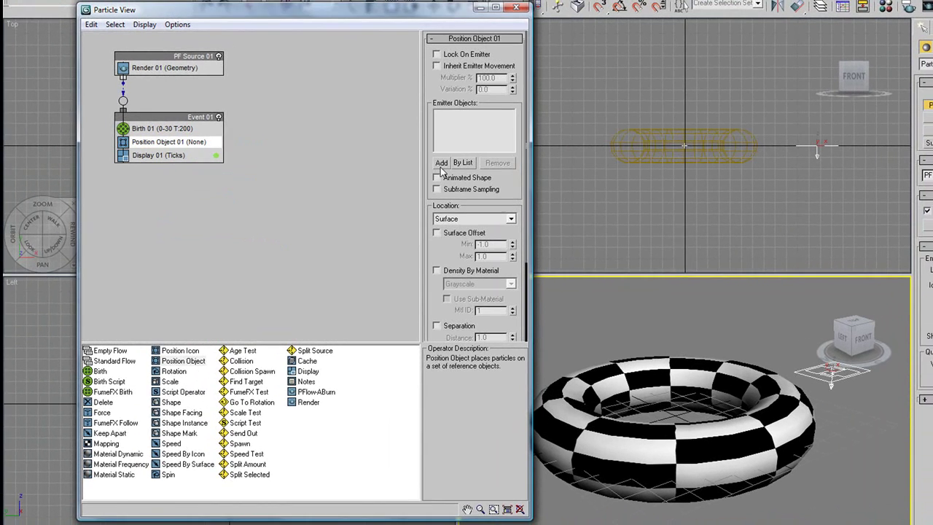
{"action": "left_click", "coordinate": [442, 166]}
{"action": "left_click", "coordinate": [578, 430]}
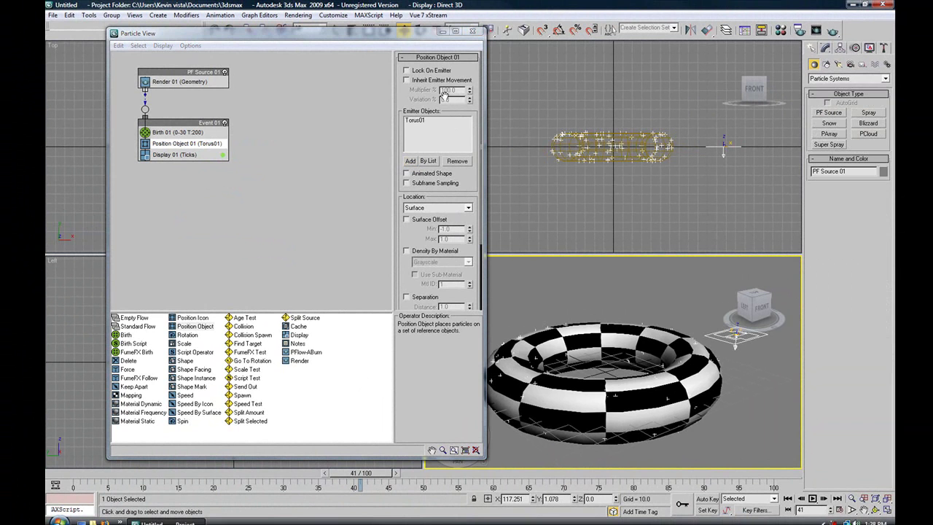
Scrub the timeline to examine how particles appear on the torus, ending at frame 0
{"action": "left_click_drag", "start_coordinate": [360, 41], "coordinate": [338, 45]}
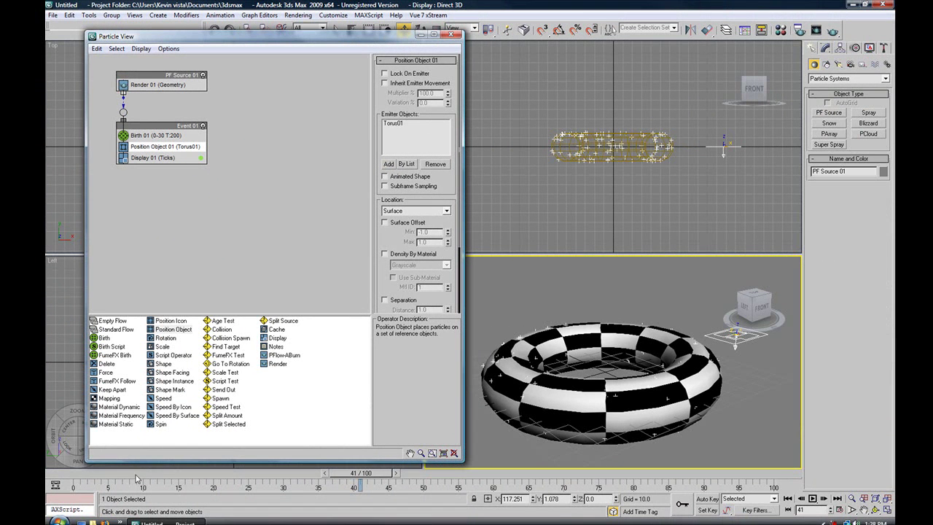
{"action": "left_click_drag", "start_coordinate": [360, 476], "coordinate": [670, 476]}
{"action": "left_click_drag", "start_coordinate": [691, 430], "coordinate": [73, 449]}
Set the Birth operator's Emit Stop to 0 and its Amount to 1000
{"action": "left_click", "coordinate": [146, 136]}
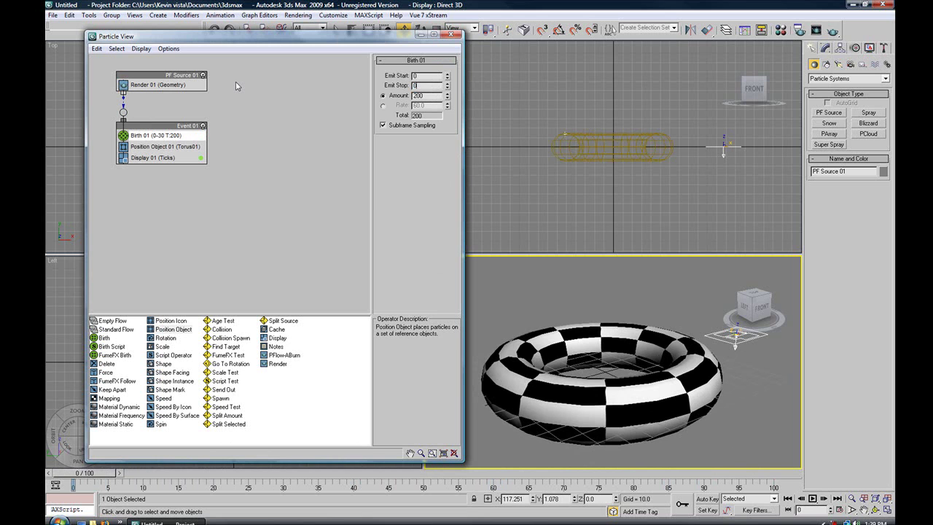
{"action": "type", "text": "0"}
{"action": "key", "text": "Return"}
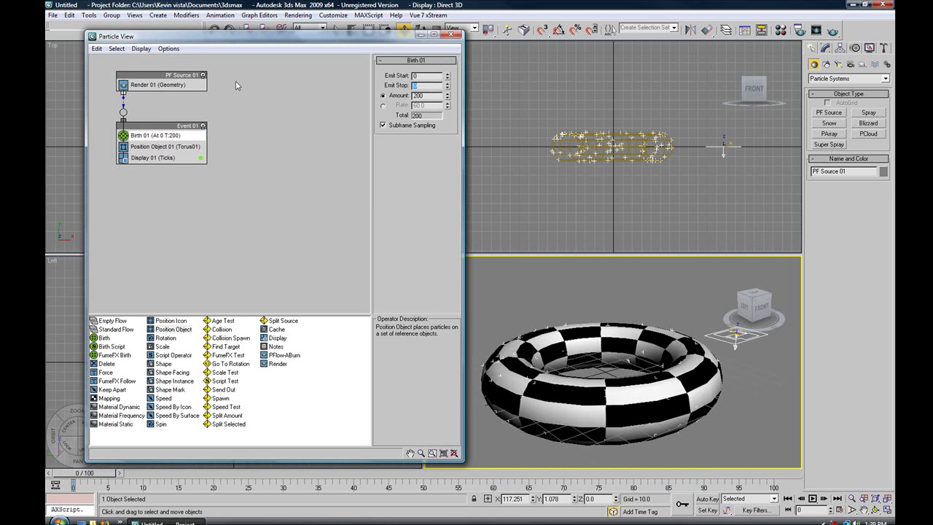
{"action": "key", "text": "Tab"}
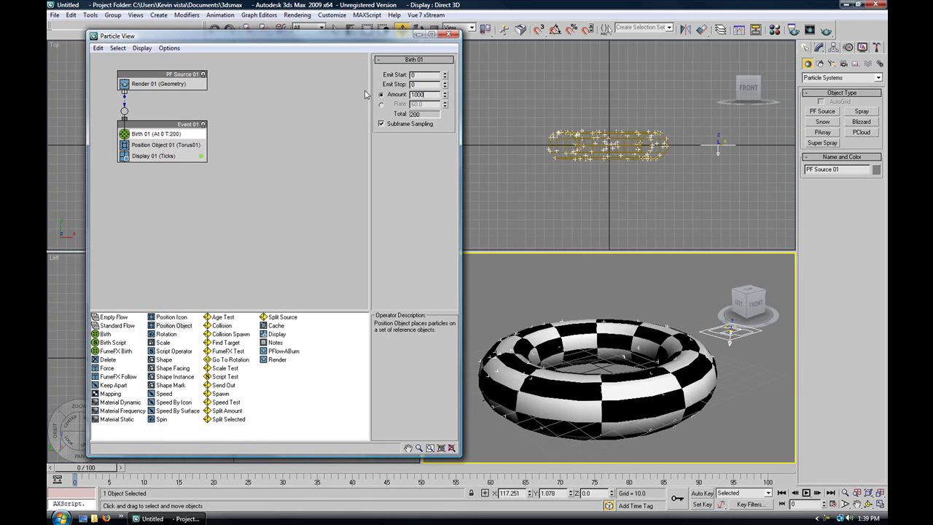
{"action": "type", "text": "1000"}
{"action": "key", "text": "Return"}
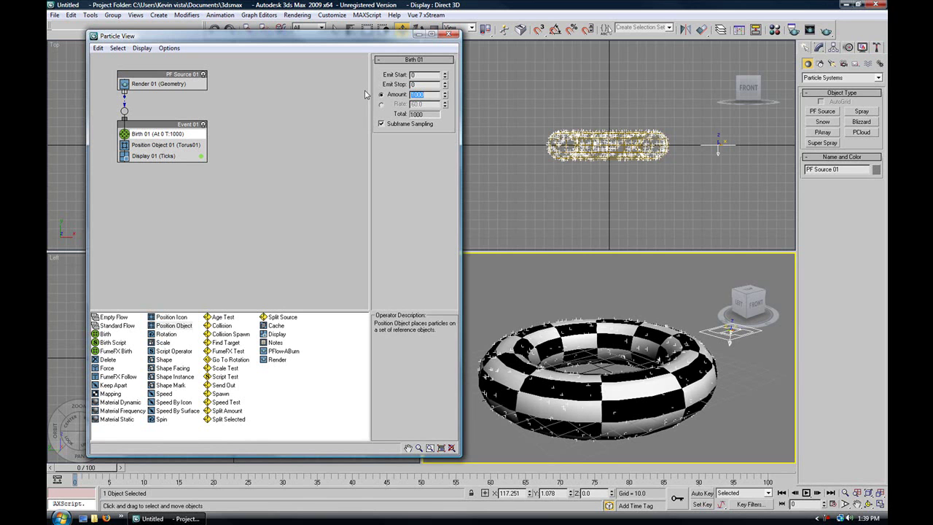
Enable Inherit Emitter Movement, Lock On Emitter and Animated Shape for the Position Object operator, and scrub the timeline to frame 36
{"action": "left_click", "coordinate": [161, 145]}
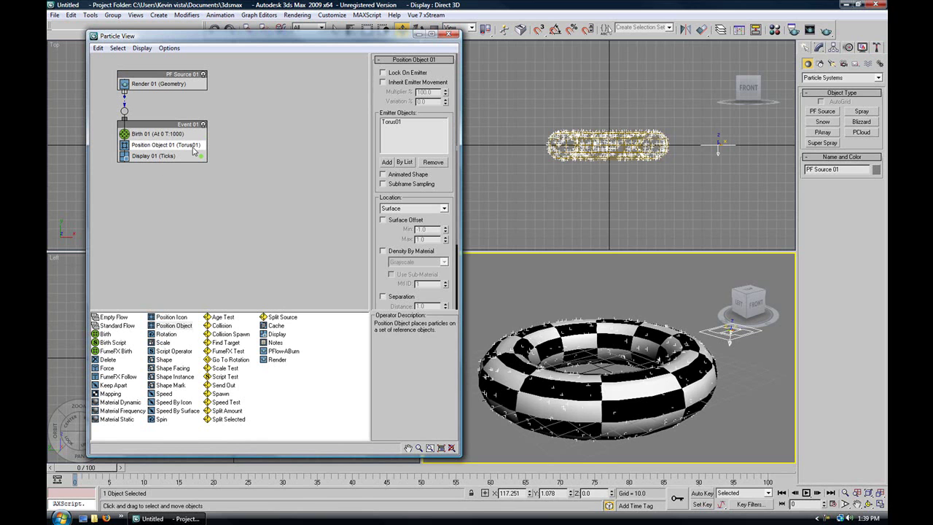
{"action": "left_click", "coordinate": [384, 82]}
{"action": "left_click", "coordinate": [383, 73]}
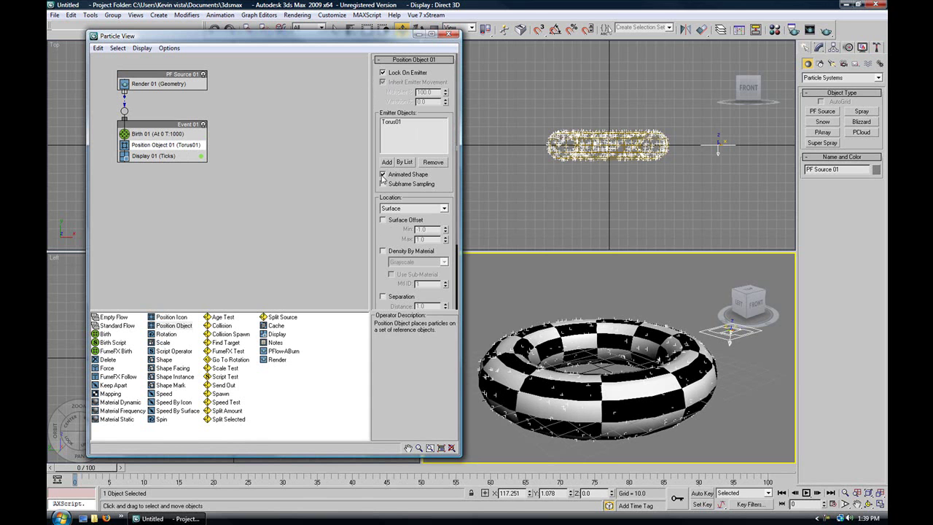
{"action": "left_click_drag", "start_coordinate": [102, 470], "coordinate": [312, 496]}
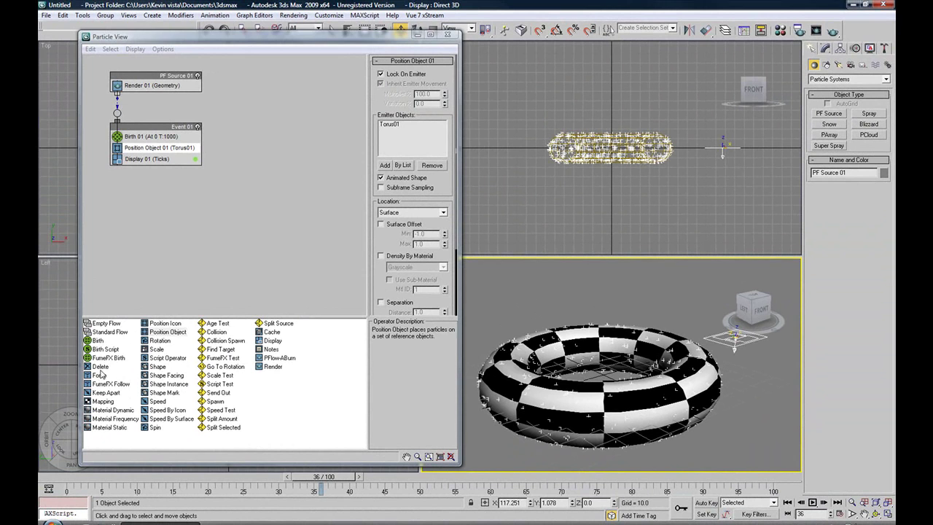
Add a Delete operator to Event 01 between the Position Object and Display operators
{"action": "left_click", "coordinate": [104, 369]}
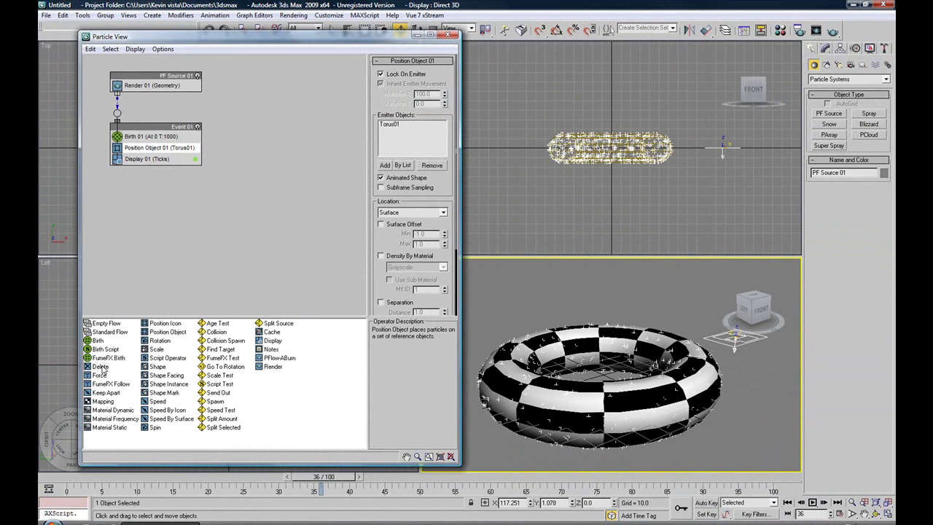
{"action": "left_click_drag", "start_coordinate": [102, 370], "coordinate": [151, 168]}
{"action": "left_click", "coordinate": [149, 162]}
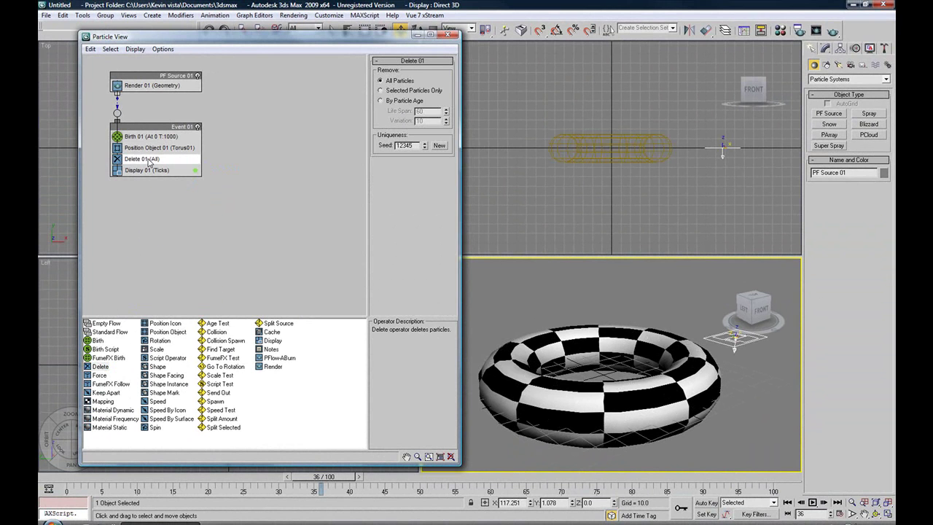
Set the Delete operator to remove particles By Particle Age with a Life Span of 110, and close Particle View
{"action": "left_click", "coordinate": [380, 101]}
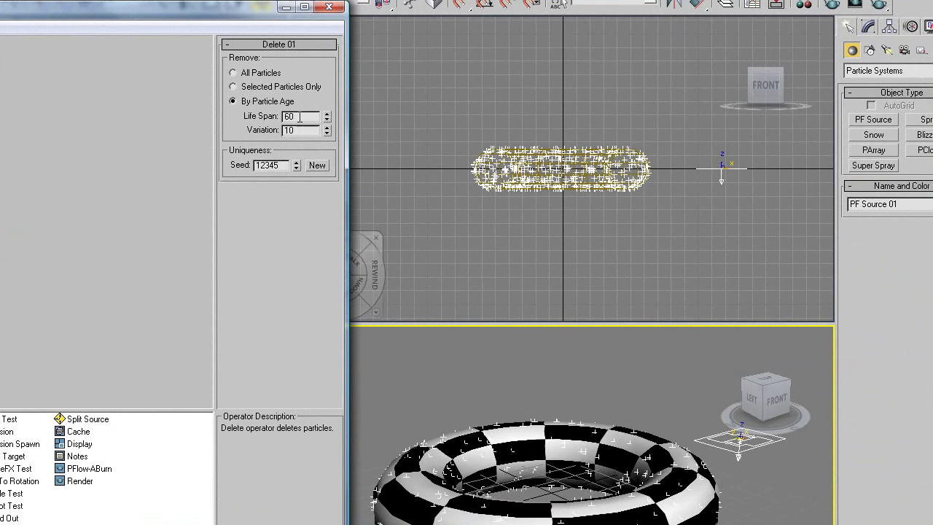
{"action": "double_click", "coordinate": [299, 117]}
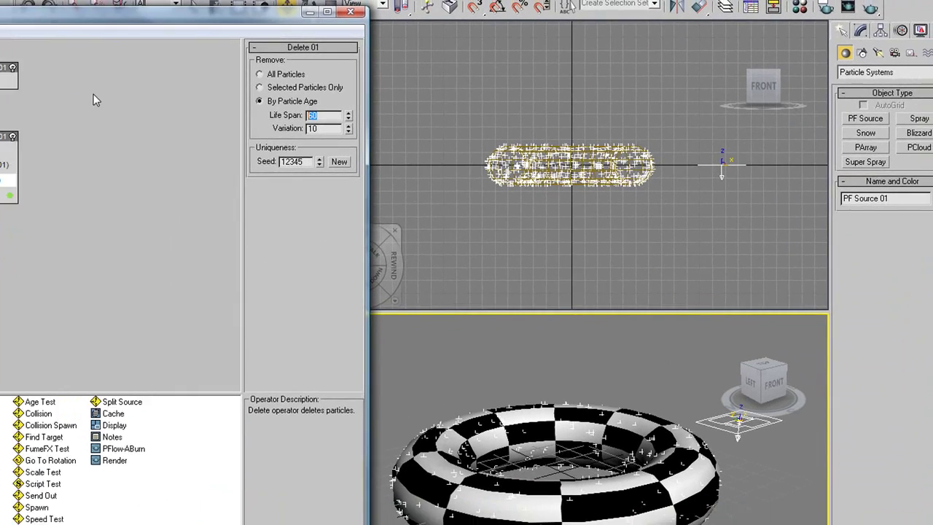
{"action": "type", "text": "11"}
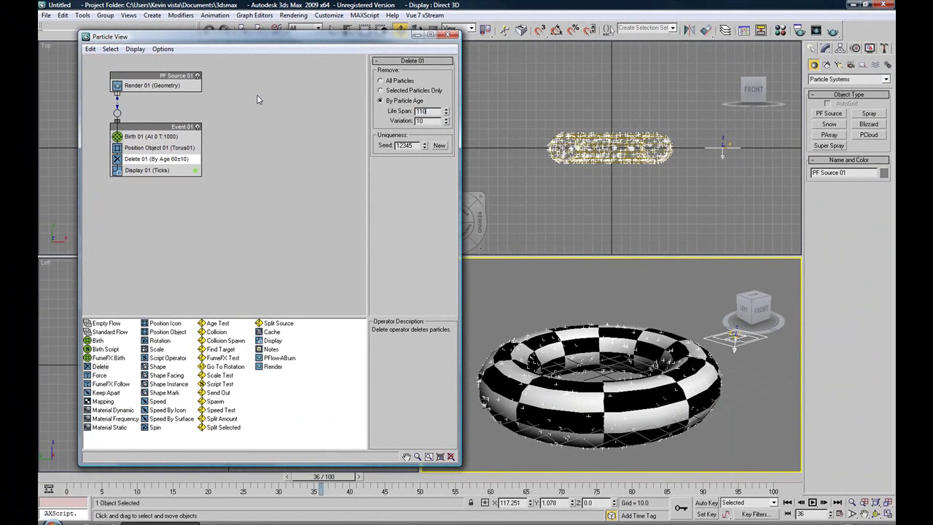
{"action": "key", "text": "Return"}
{"action": "mouse_move", "coordinate": [361, 44]}
{"action": "left_mouse_down"}
{"action": "mouse_move", "coordinate": [402, 51]}
{"action": "mouse_move", "coordinate": [348, 34]}
{"action": "mouse_move", "coordinate": [370, 39]}
{"action": "left_mouse_up"}
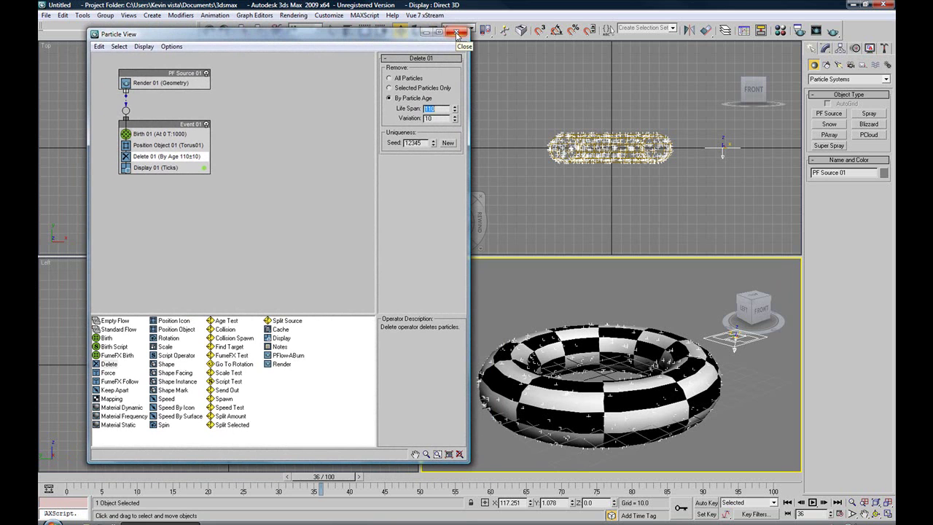
{"action": "left_click", "coordinate": [457, 33]}
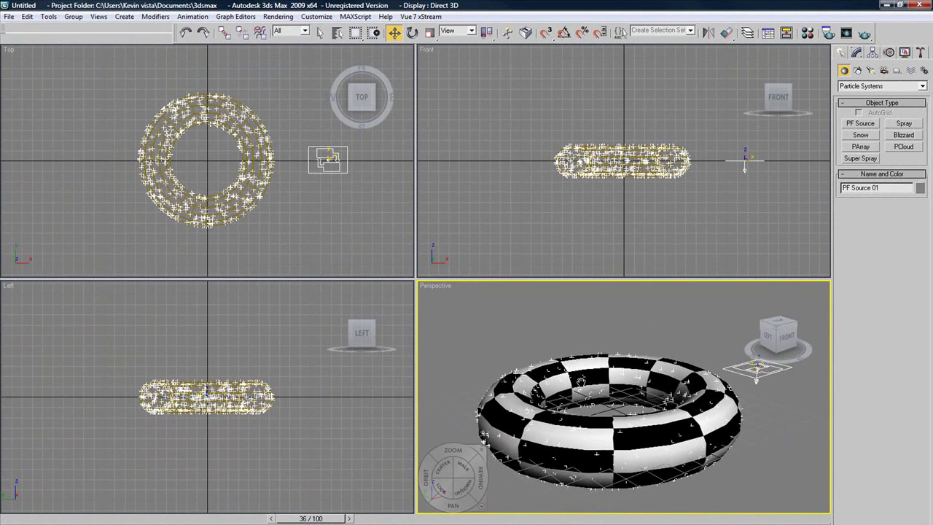
Create a standard Target Spot light in the Front viewport, placed above the torus and aimed down at it, with a target distance of about 324
{"action": "middle_click_drag", "start_coordinate": [581, 382], "coordinate": [510, 380]}
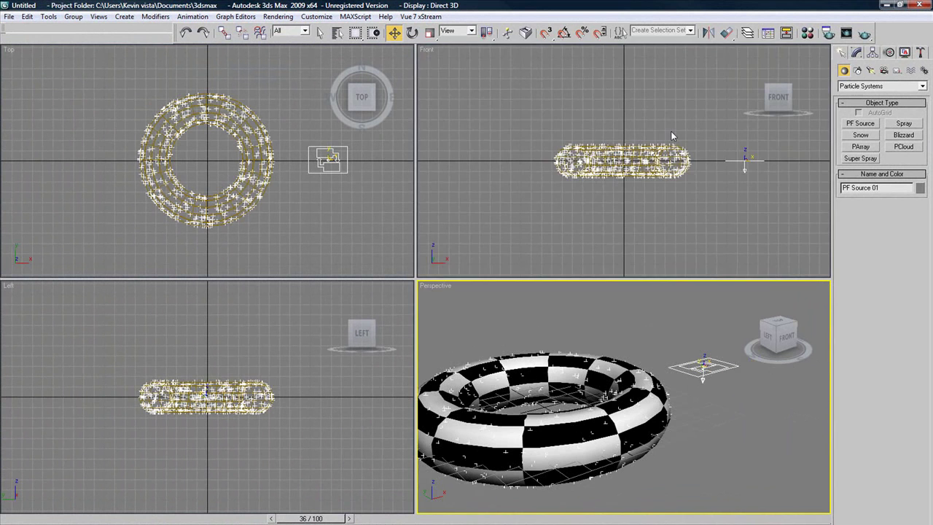
{"action": "middle_click_drag", "start_coordinate": [673, 136], "coordinate": [643, 149]}
{"action": "scroll", "coordinate": [644, 149], "scroll_direction": "down", "scroll_amount": 2}
{"action": "left_click", "coordinate": [871, 71]}
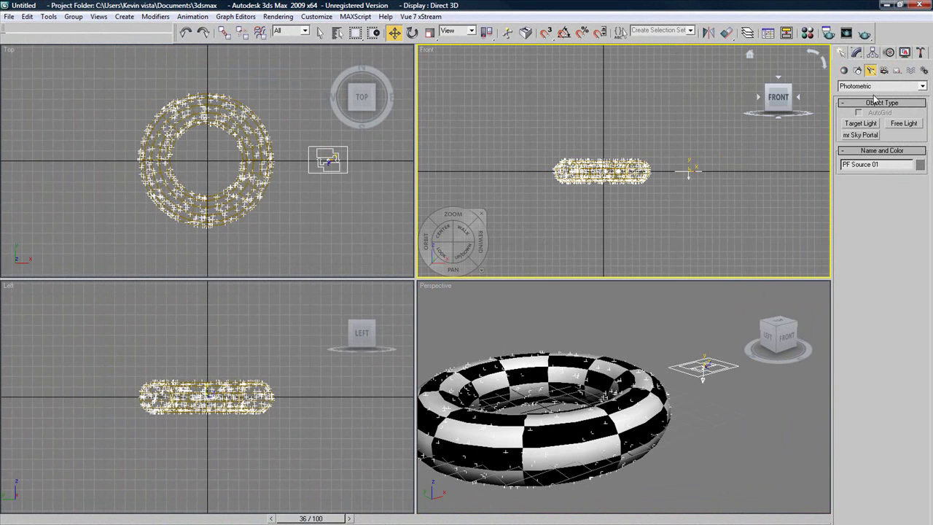
{"action": "left_click", "coordinate": [864, 86]}
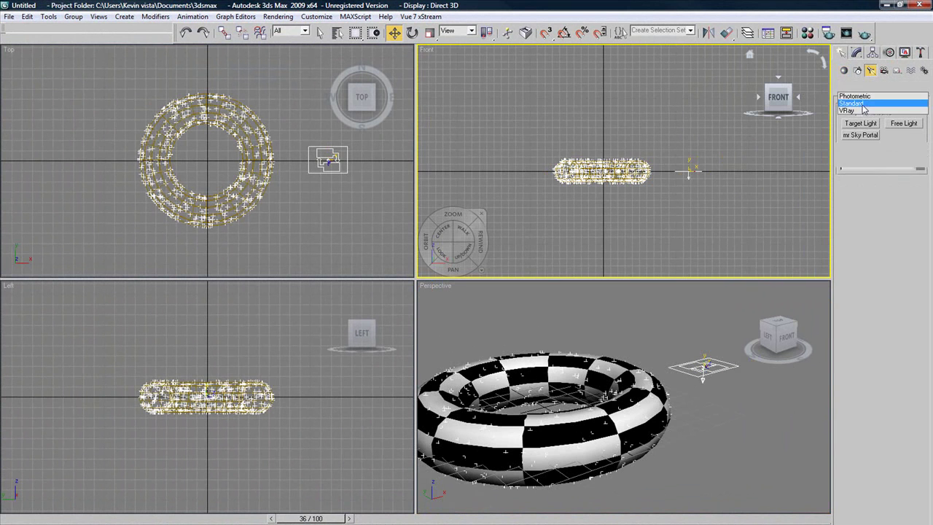
{"action": "left_click", "coordinate": [863, 99]}
{"action": "left_click", "coordinate": [866, 129]}
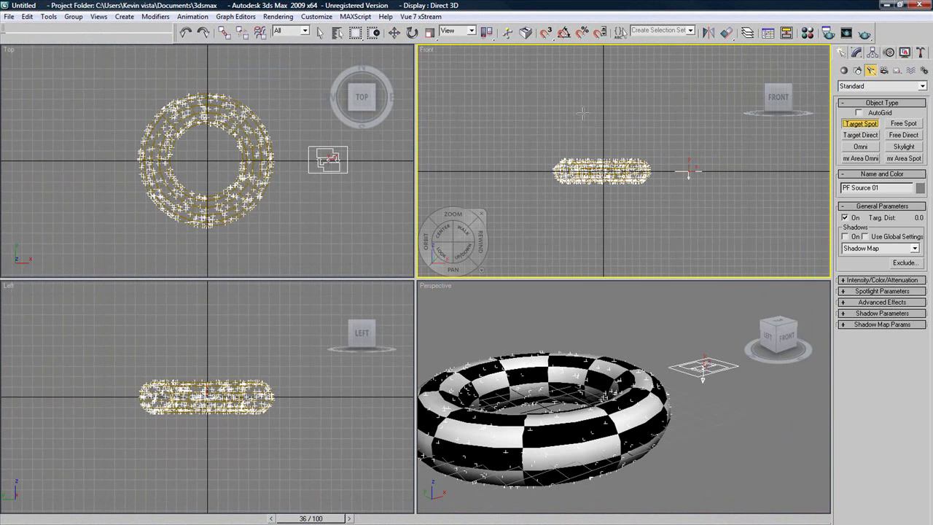
{"action": "middle_click_drag", "start_coordinate": [583, 114], "coordinate": [541, 146]}
{"action": "left_click_drag", "start_coordinate": [679, 78], "coordinate": [614, 142]}
{"action": "left_click_drag", "start_coordinate": [578, 172], "coordinate": [516, 236]}
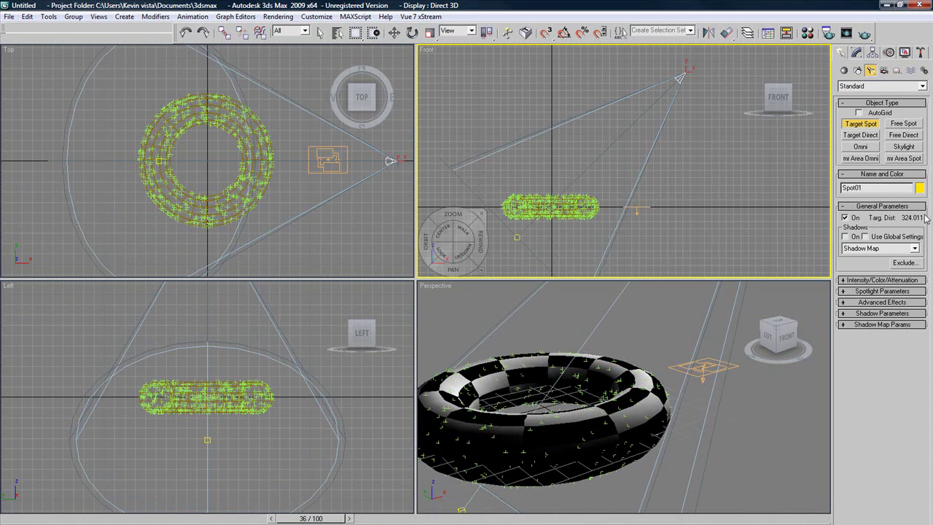
Turn on shadows for the target spotlight and set their type to AB Shadow Map
{"action": "middle_click_drag", "start_coordinate": [560, 393], "coordinate": [550, 358], "text": "alt"}
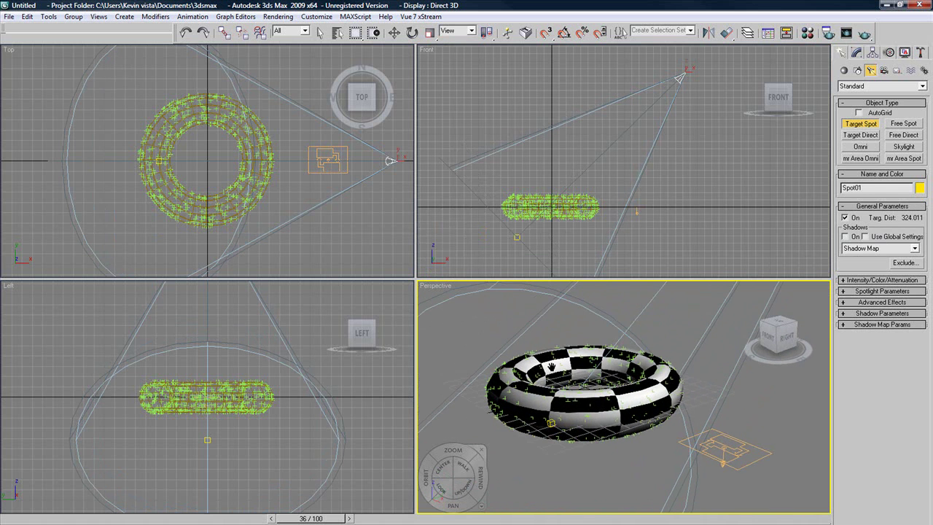
{"action": "left_click", "coordinate": [845, 237]}
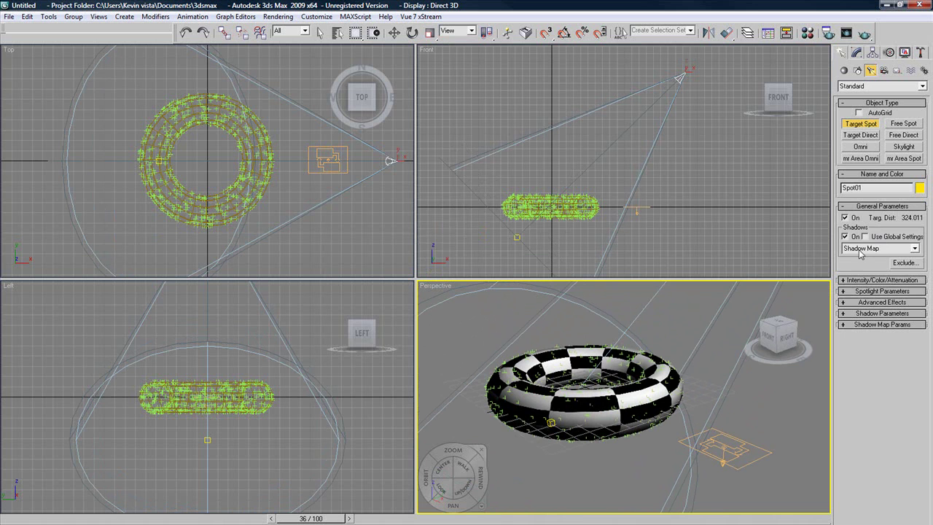
{"action": "left_click", "coordinate": [861, 248]}
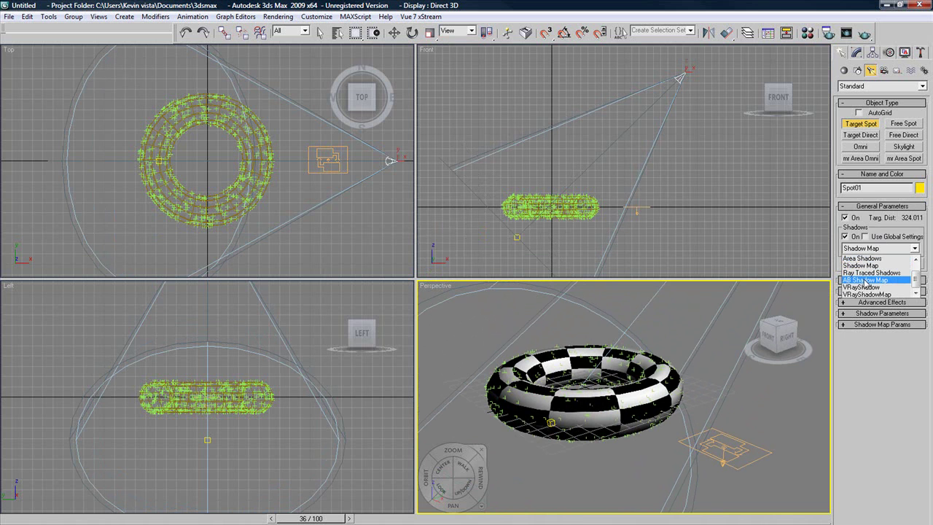
{"action": "left_click", "coordinate": [865, 280]}
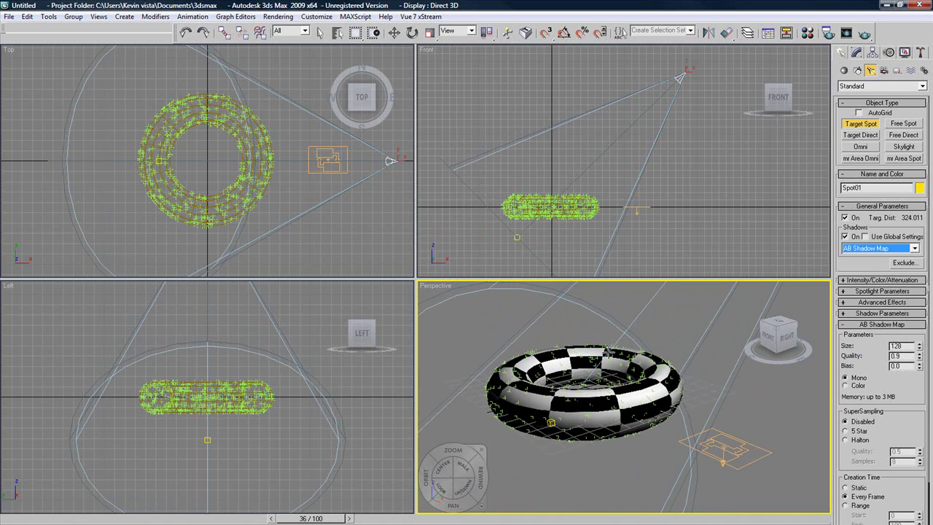
{"action": "middle_click_drag", "start_coordinate": [608, 350], "coordinate": [609, 356]}
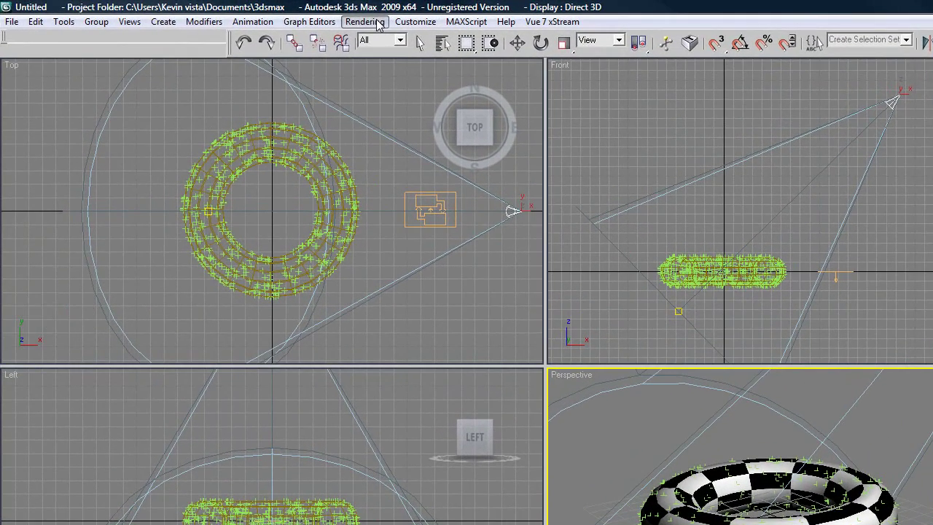
Open the Environment settings and add an AfterBurn atmospheric effect
{"action": "left_click", "coordinate": [378, 24]}
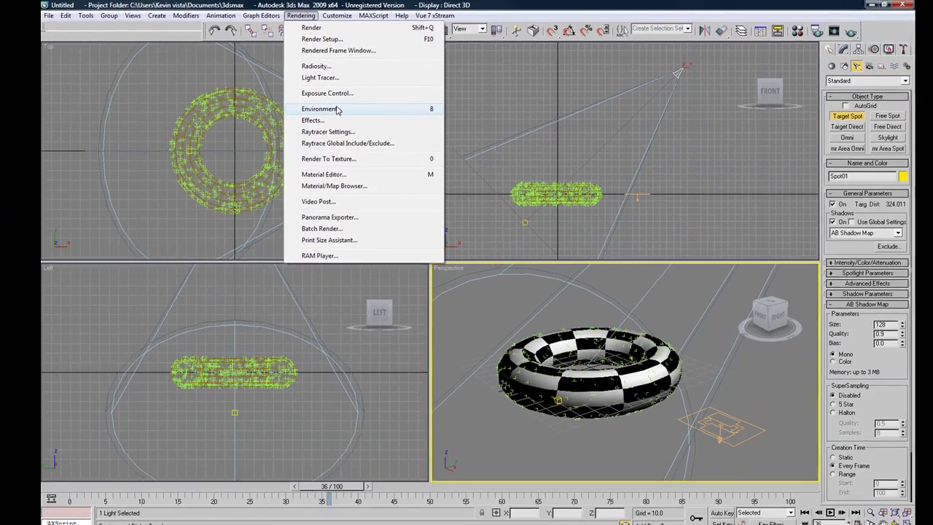
{"action": "left_click", "coordinate": [404, 146]}
{"action": "left_click_drag", "start_coordinate": [260, 20], "coordinate": [266, 40]}
{"action": "left_click", "coordinate": [377, 243]}
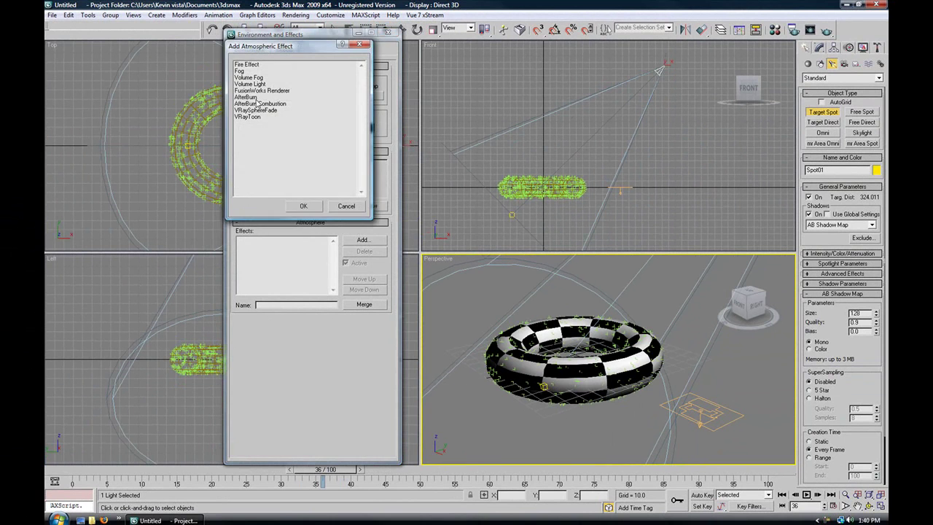
{"action": "double_click", "coordinate": [252, 97]}
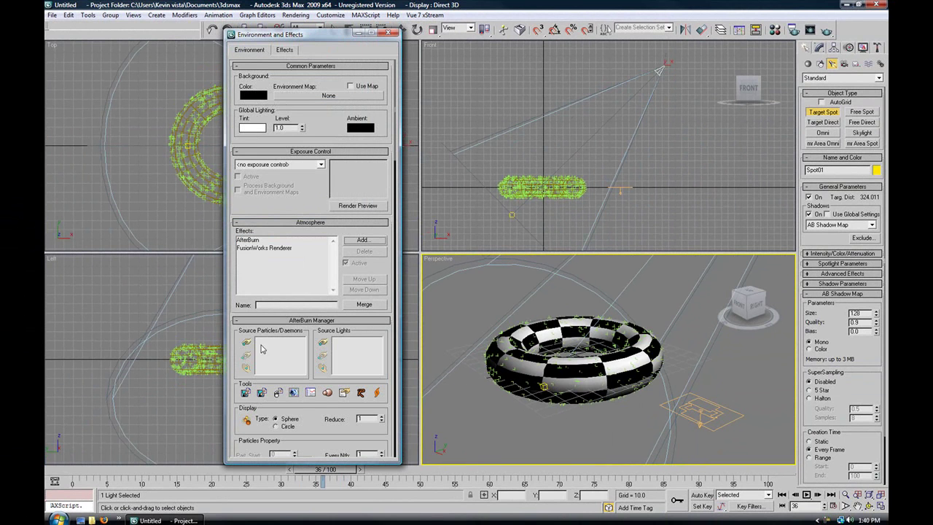
Assign PF Source 01 as AfterBurn's source particles and Spot01 as its source light
{"action": "left_click", "coordinate": [248, 342]}
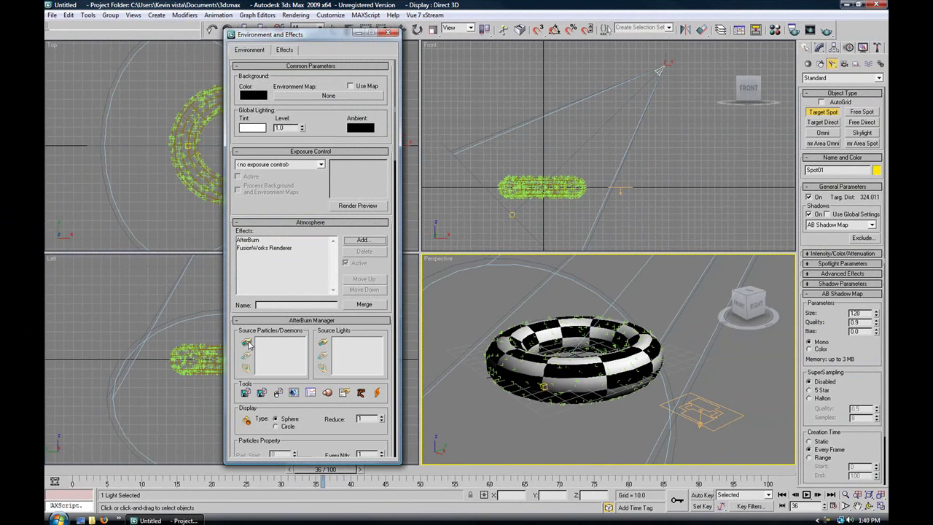
{"action": "left_click", "coordinate": [620, 189]}
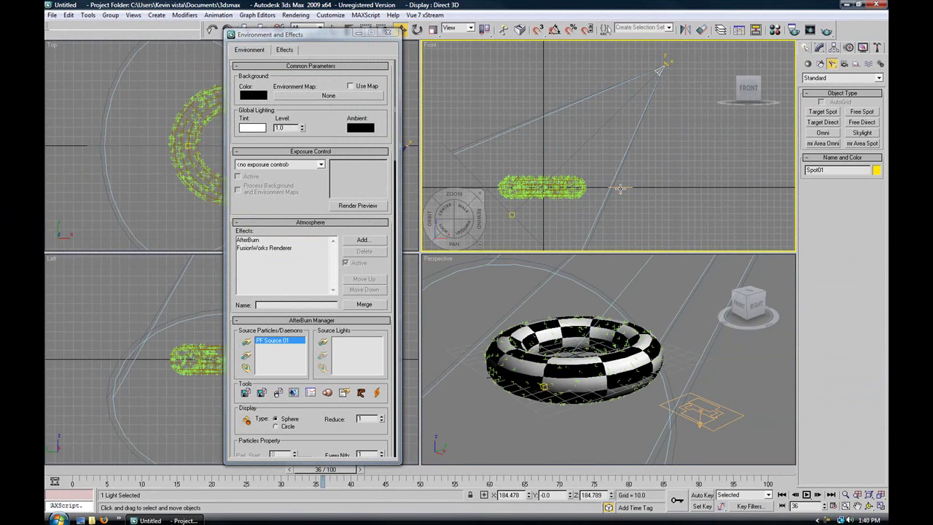
{"action": "left_click", "coordinate": [323, 343]}
{"action": "left_click", "coordinate": [659, 70]}
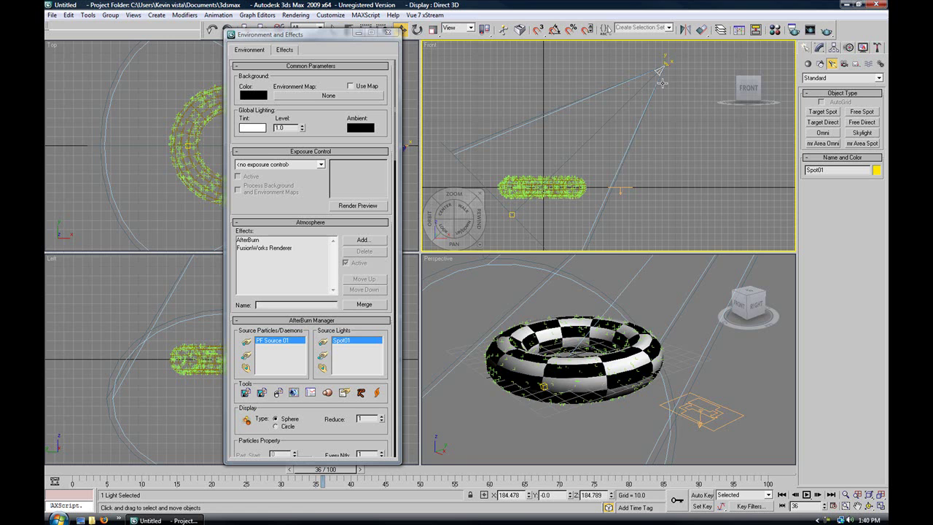
Render the Perspective view at frame 36 to check the AfterBurn effect, and close the rendered frame
{"action": "left_click_drag", "start_coordinate": [320, 421], "coordinate": [320, 360]}
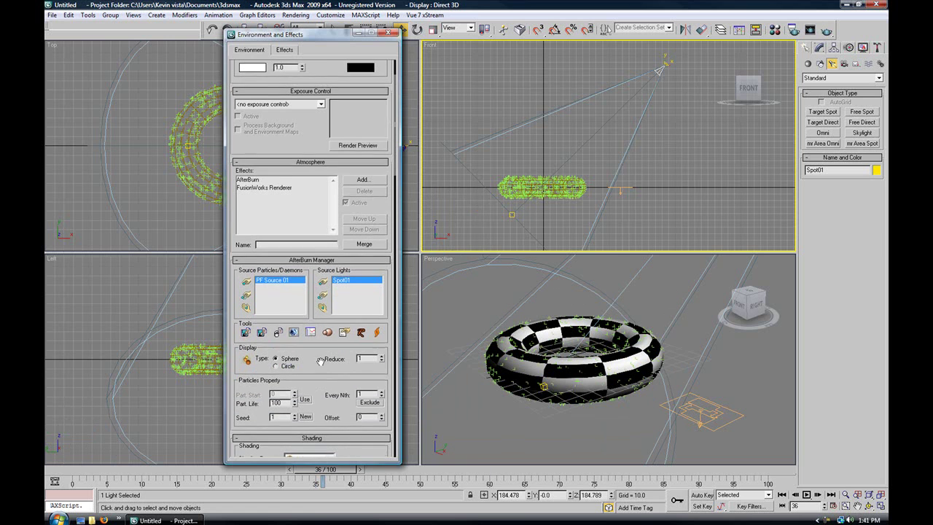
{"action": "left_click", "coordinate": [710, 308]}
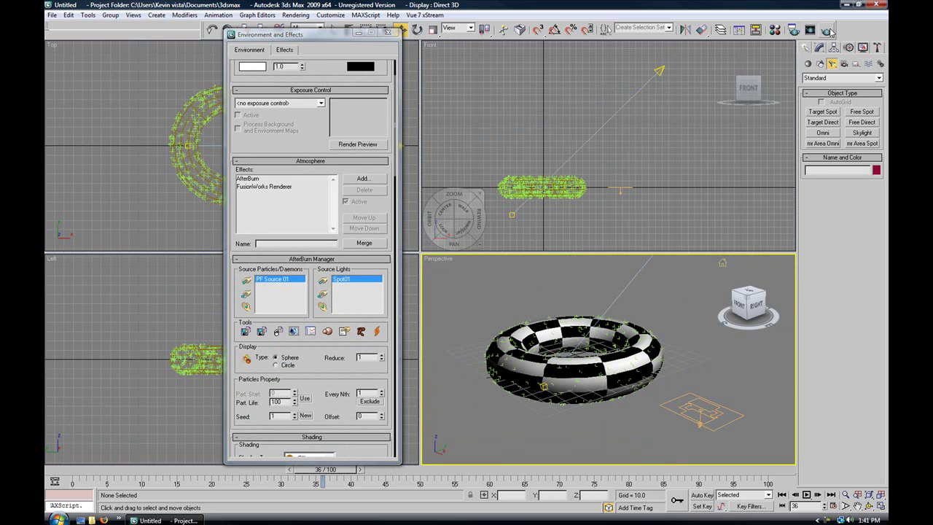
{"action": "left_click_drag", "start_coordinate": [827, 31], "coordinate": [830, 61]}
{"action": "key", "text": "shift+q"}
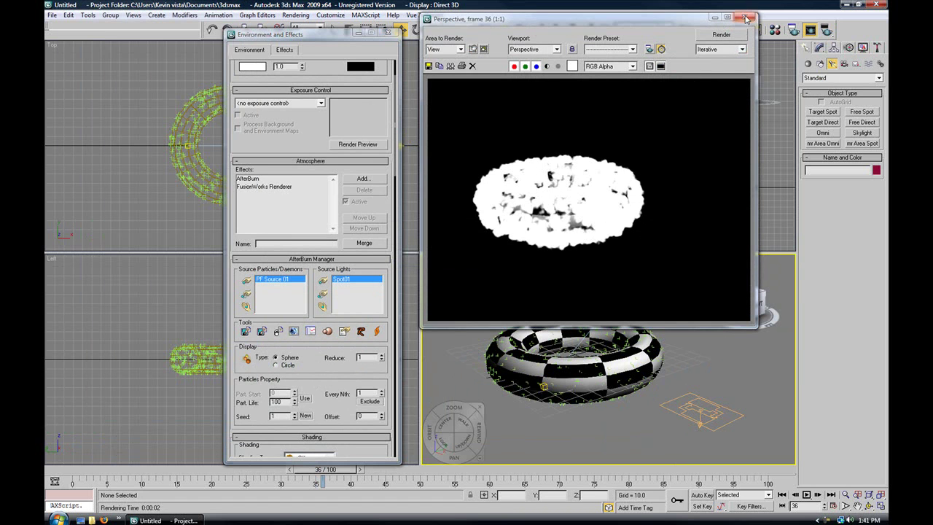
{"action": "left_click", "coordinate": [744, 17]}
Enable Shadow Cast, Shadow Receive and Self Shadows for AfterBurn, and render the Perspective view again to check the shading
{"action": "left_click_drag", "start_coordinate": [313, 363], "coordinate": [325, 277]}
{"action": "scroll", "coordinate": [325, 277], "scroll_direction": "down", "scroll_amount": 12}
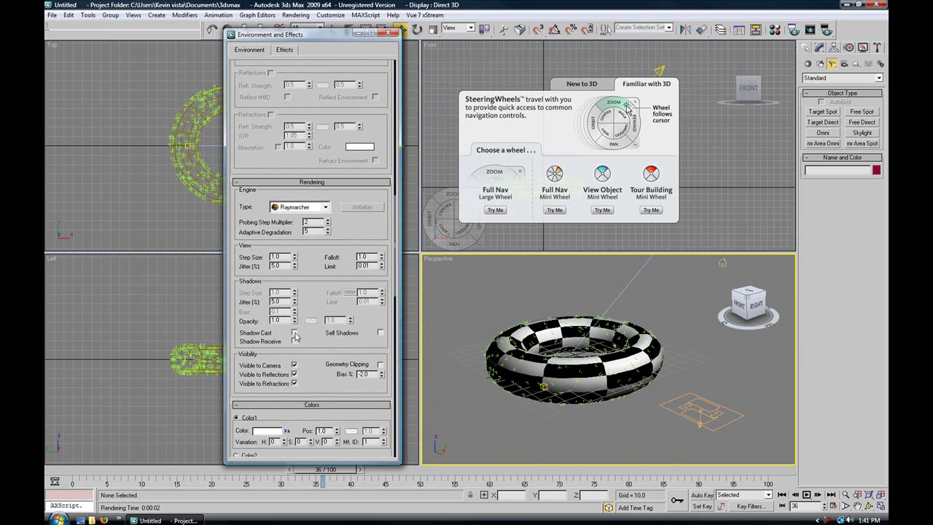
{"action": "left_click", "coordinate": [295, 334]}
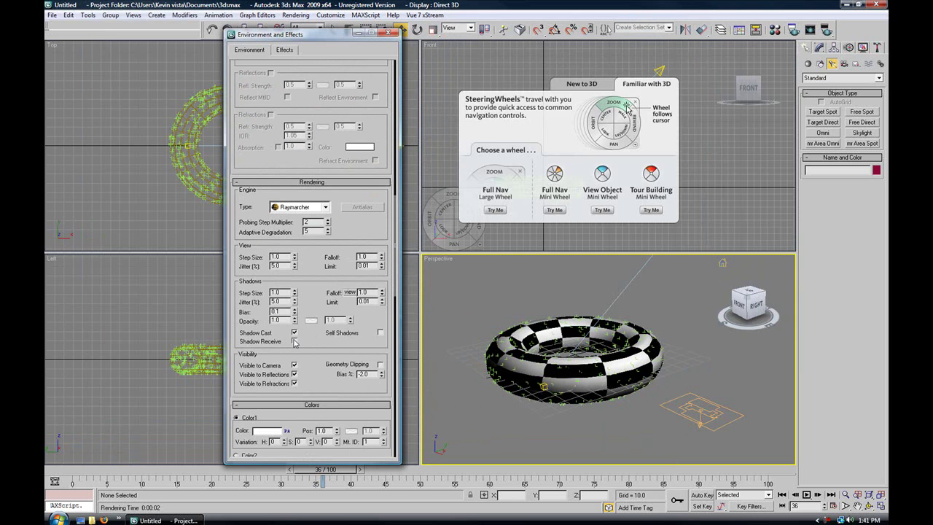
{"action": "left_click", "coordinate": [294, 341]}
{"action": "left_click", "coordinate": [380, 333]}
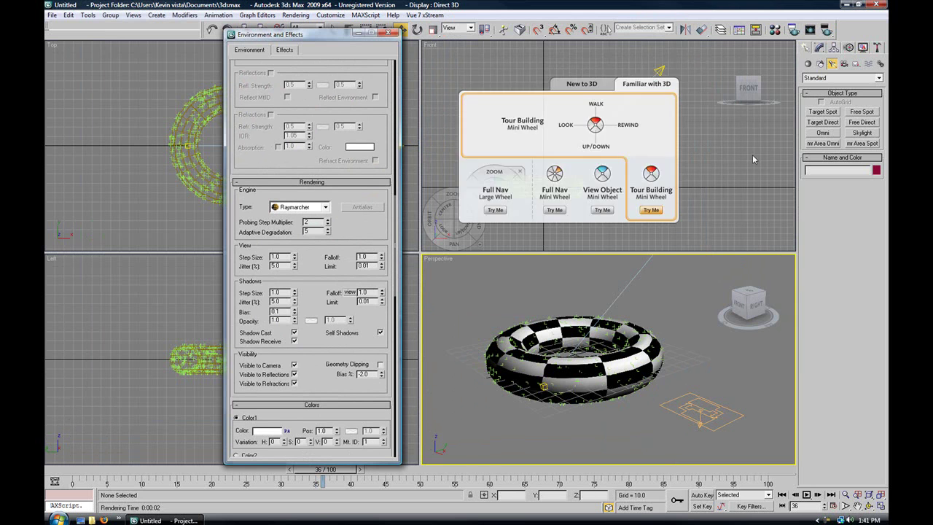
{"action": "left_click", "coordinate": [827, 30]}
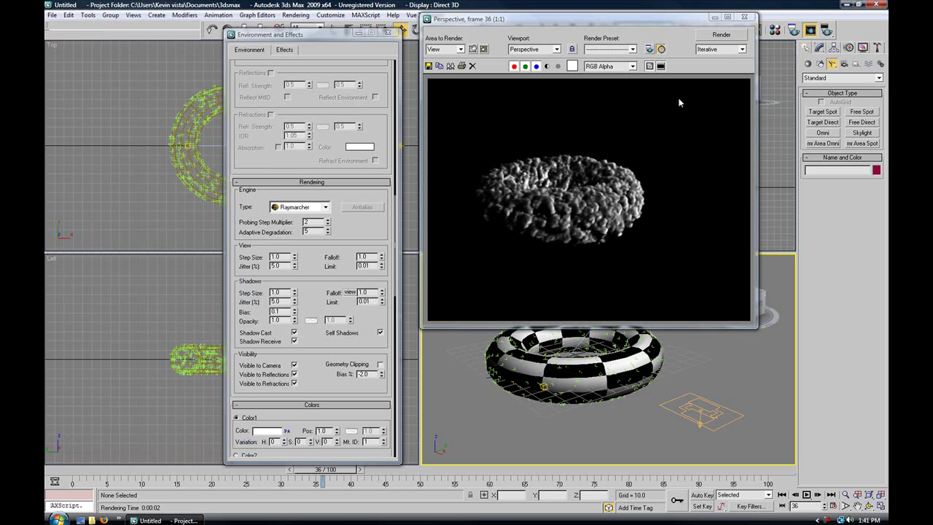
{"action": "left_click", "coordinate": [744, 16]}
Set AfterBurn's particle display type to Circle
{"action": "scroll", "coordinate": [352, 238], "scroll_direction": "up", "scroll_amount": 10}
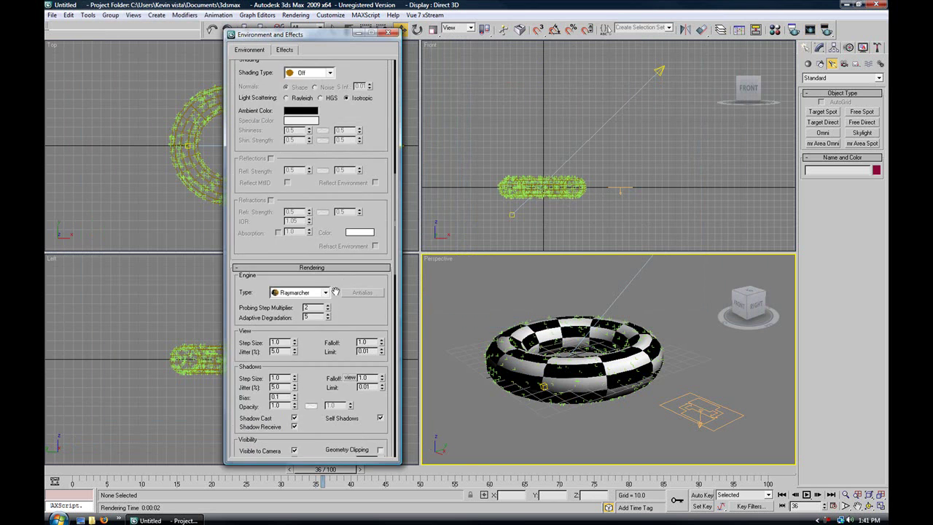
{"action": "left_click", "coordinate": [275, 237]}
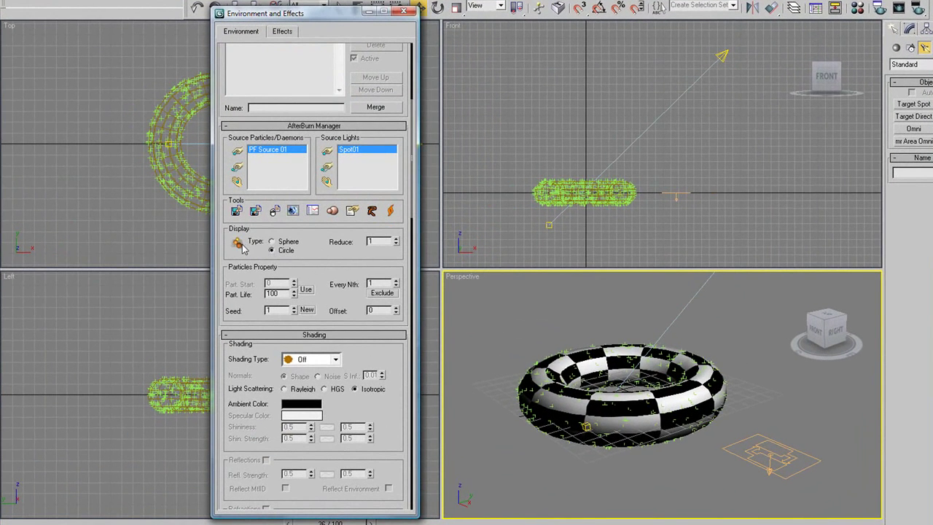
Turn on AfterBurn's particle display in the viewports and look through its Shading, Rendering, Colors and Particle Shape settings
{"action": "left_click", "coordinate": [237, 243]}
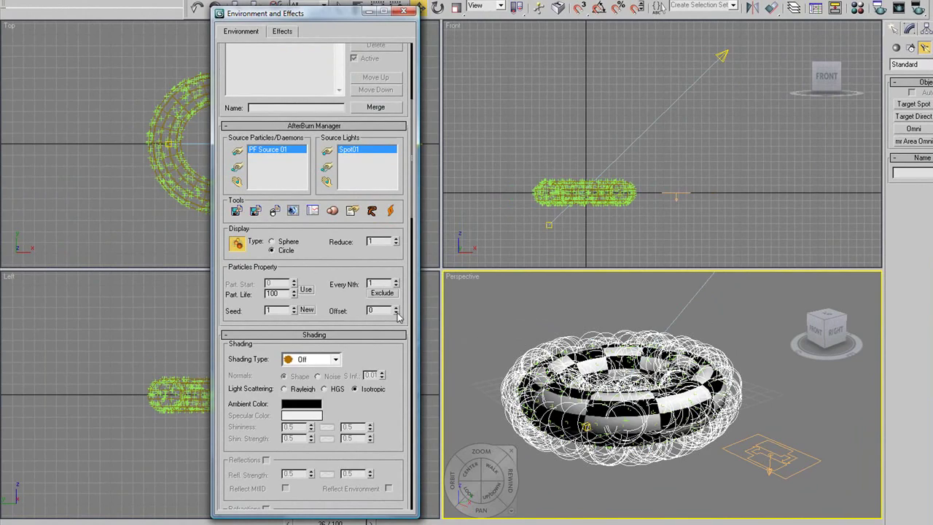
{"action": "left_click_drag", "start_coordinate": [328, 260], "coordinate": [323, 194]}
{"action": "left_click_drag", "start_coordinate": [357, 423], "coordinate": [351, 342]}
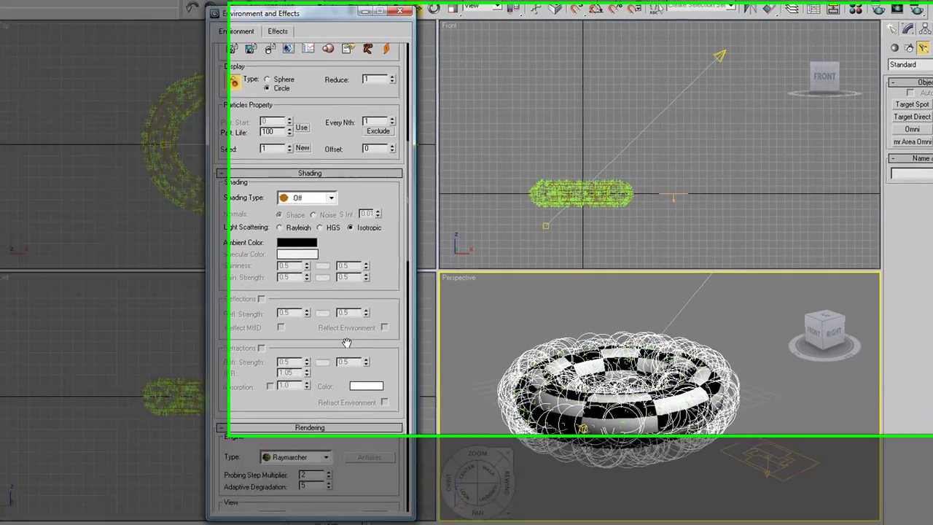
{"action": "scroll", "coordinate": [347, 342], "scroll_direction": "down", "scroll_amount": 10}
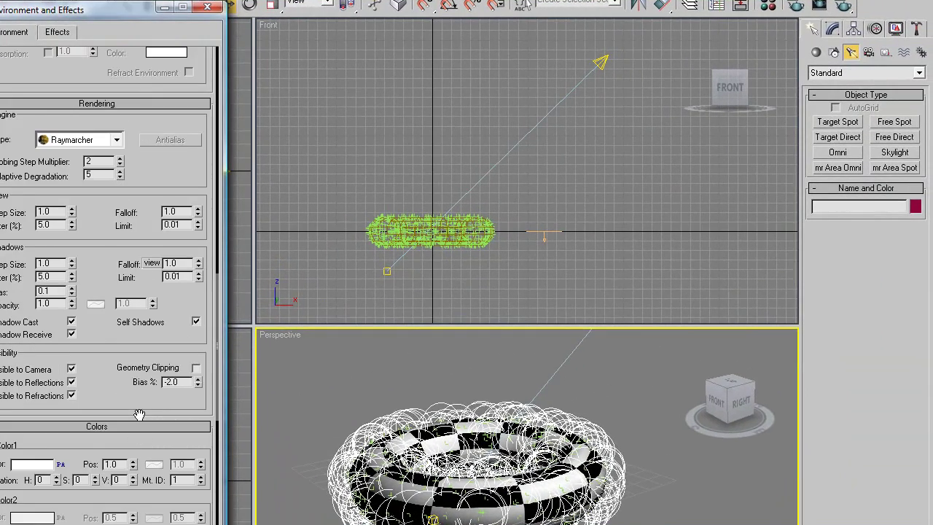
{"action": "scroll", "coordinate": [140, 415], "scroll_direction": "down", "scroll_amount": 6}
{"action": "scroll", "coordinate": [140, 417], "scroll_direction": "down", "scroll_amount": 1}
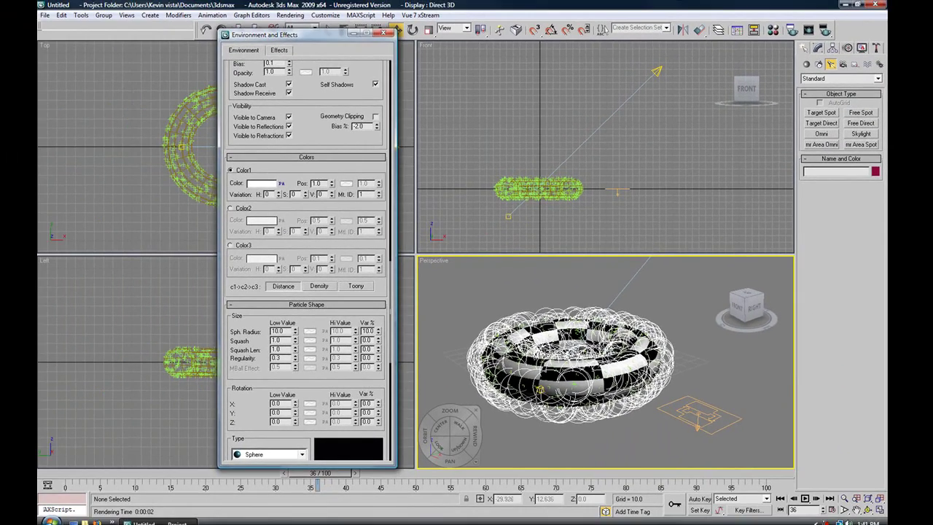
{"action": "scroll", "coordinate": [583, 340], "scroll_direction": "up", "scroll_amount": 2}
{"action": "scroll", "coordinate": [581, 338], "scroll_direction": "down", "scroll_amount": 1}
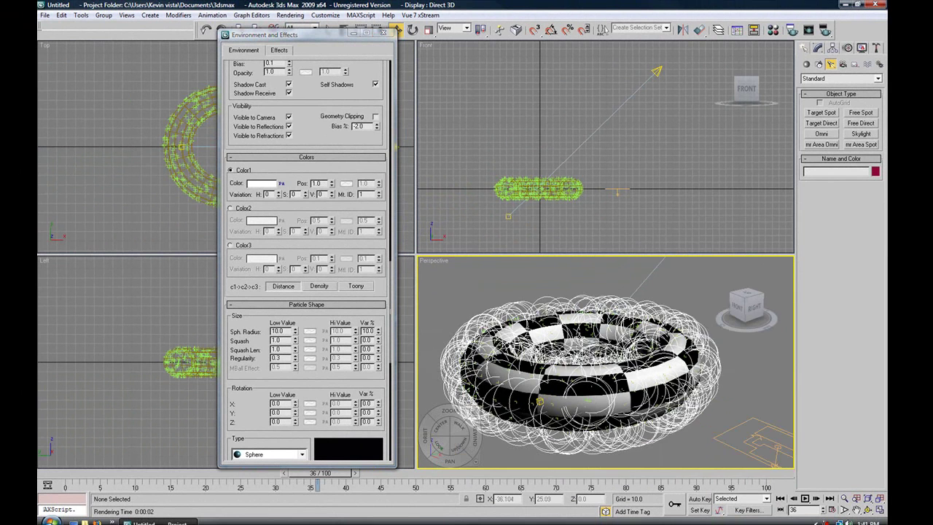
Render a closer Perspective view of the torus at frame 36 to check the smoke, and close the rendered frame
{"action": "middle_click_drag", "start_coordinate": [583, 333], "coordinate": [597, 316]}
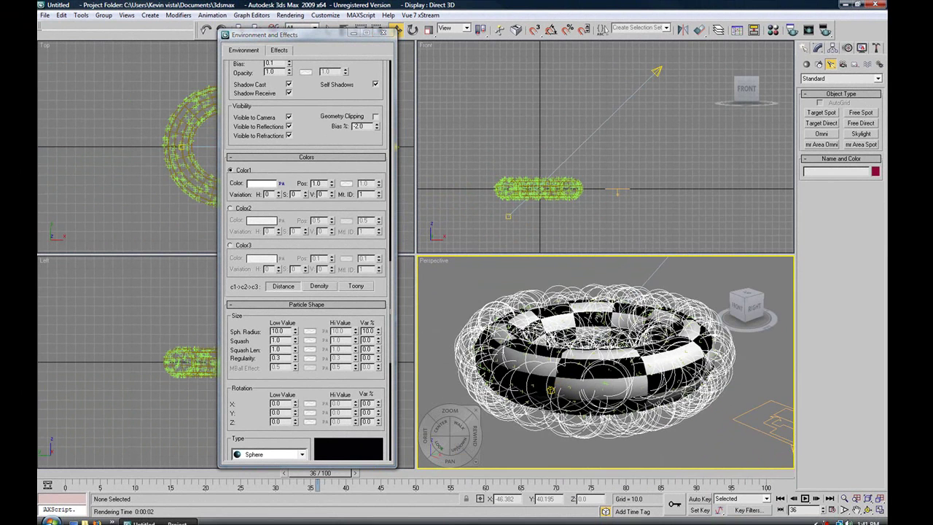
{"action": "left_click", "coordinate": [826, 31]}
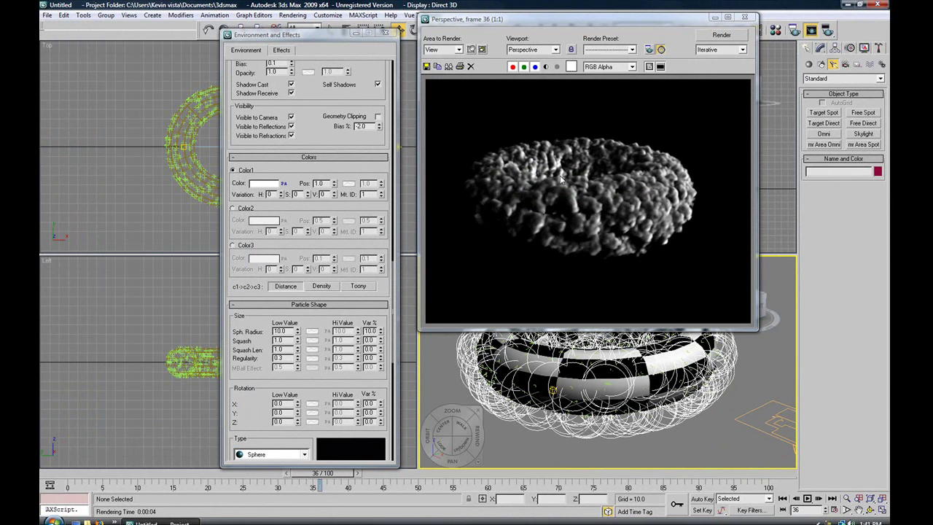
{"action": "left_click_drag", "start_coordinate": [267, 322], "coordinate": [259, 252]}
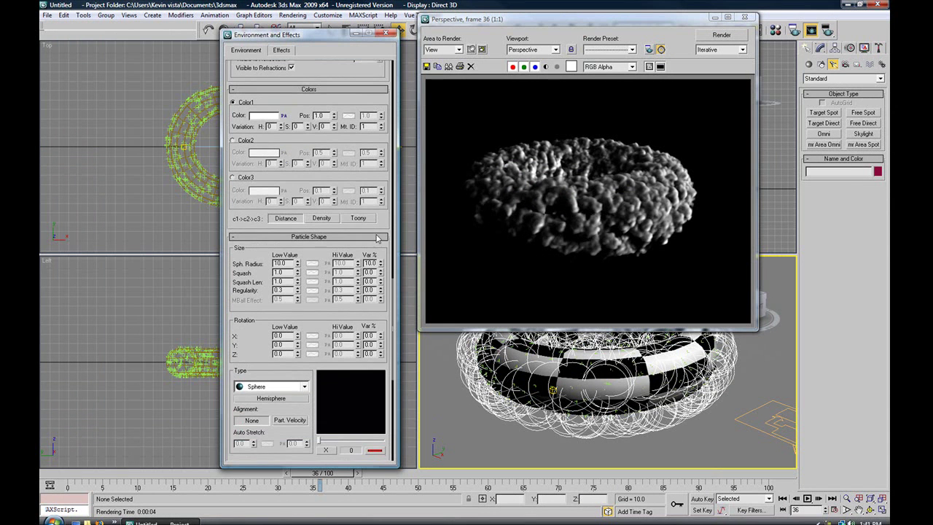
{"action": "left_click", "coordinate": [744, 19]}
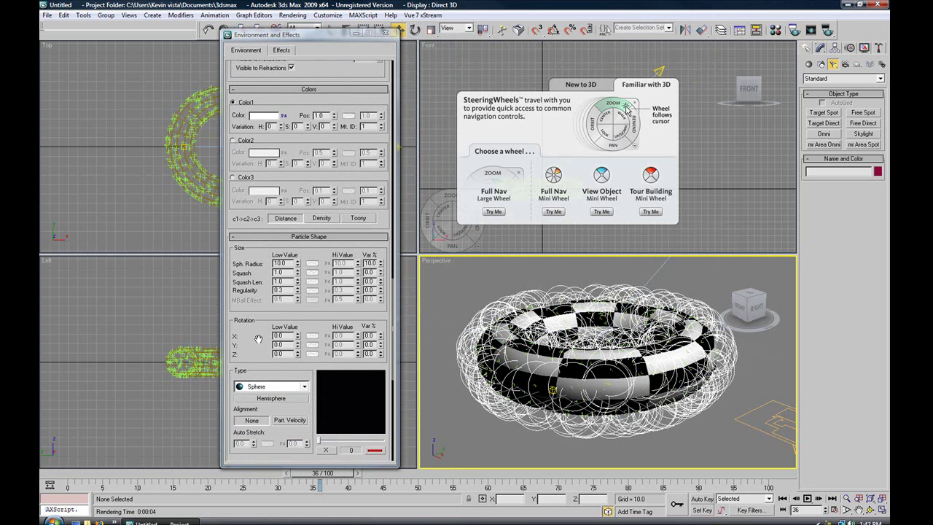
Set AfterBurn's noise type to Fbm Turbulence and render the Perspective view to check the smoke texture
{"action": "scroll", "coordinate": [258, 339], "scroll_direction": "down", "scroll_amount": 14}
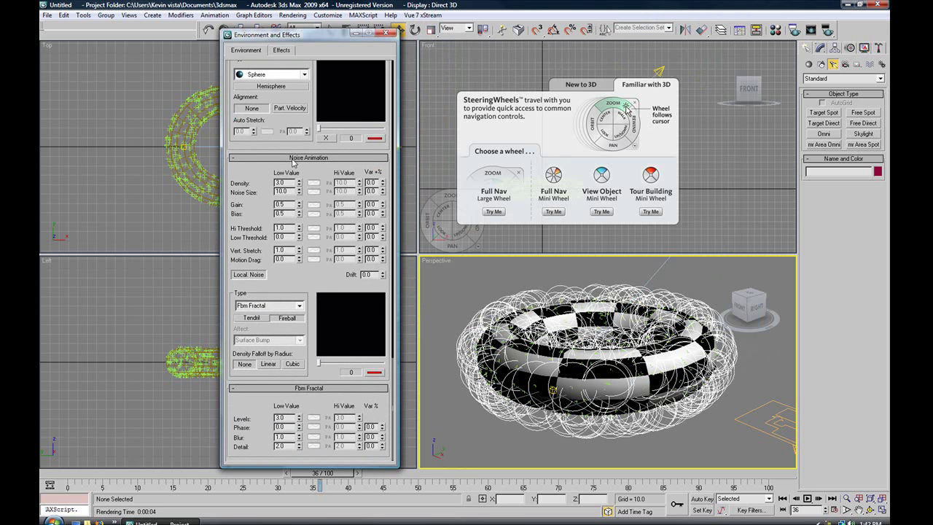
{"action": "left_click", "coordinate": [299, 307]}
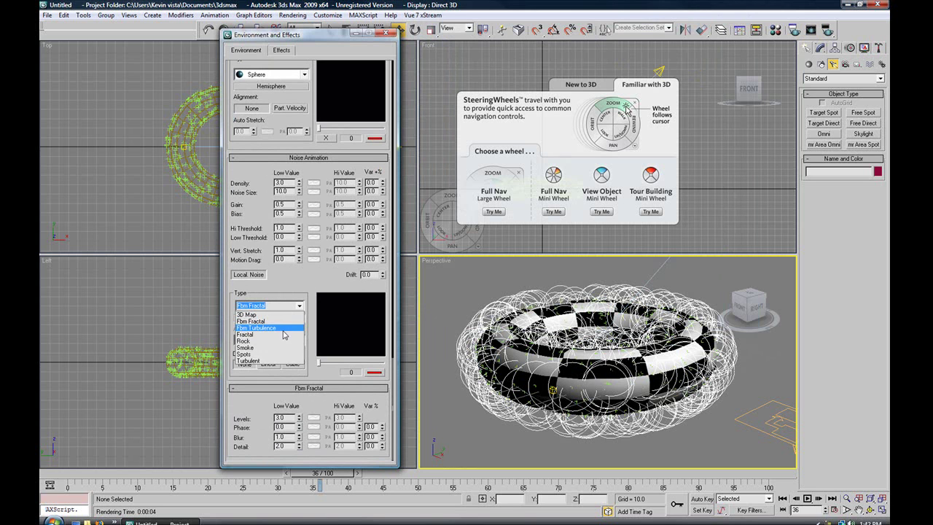
{"action": "left_click", "coordinate": [282, 329]}
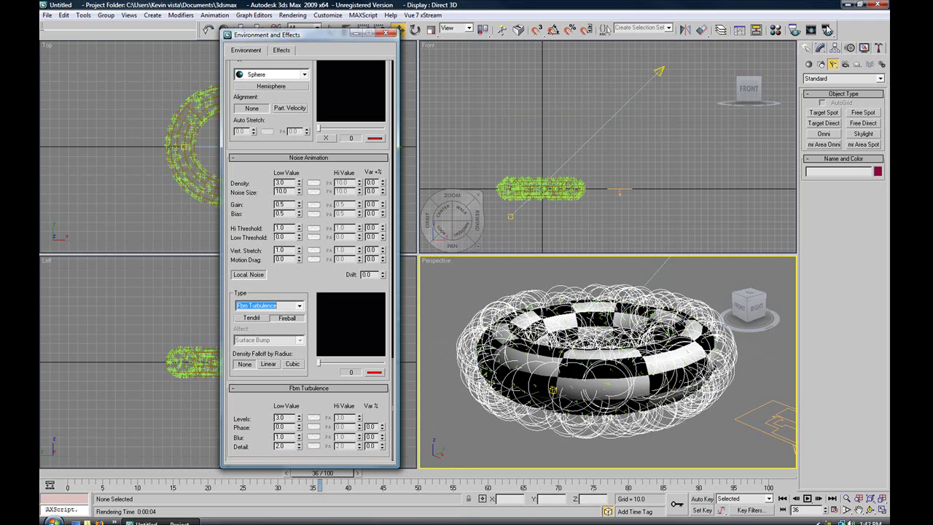
{"action": "left_click", "coordinate": [827, 30]}
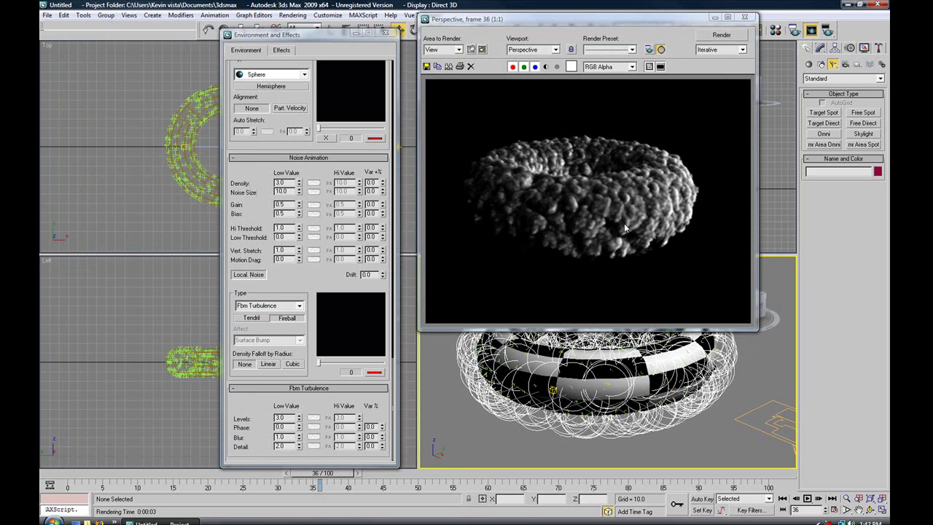
Set AfterBurn's noise size to 7.0, render the Perspective view again, and close the rendered frame
{"action": "left_click_drag", "start_coordinate": [295, 282], "coordinate": [282, 320]}
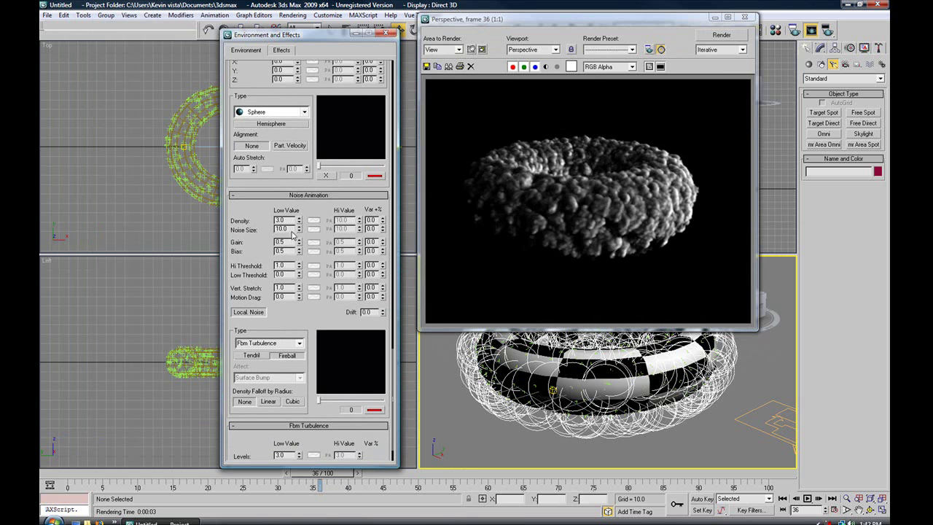
{"action": "double_click", "coordinate": [285, 228]}
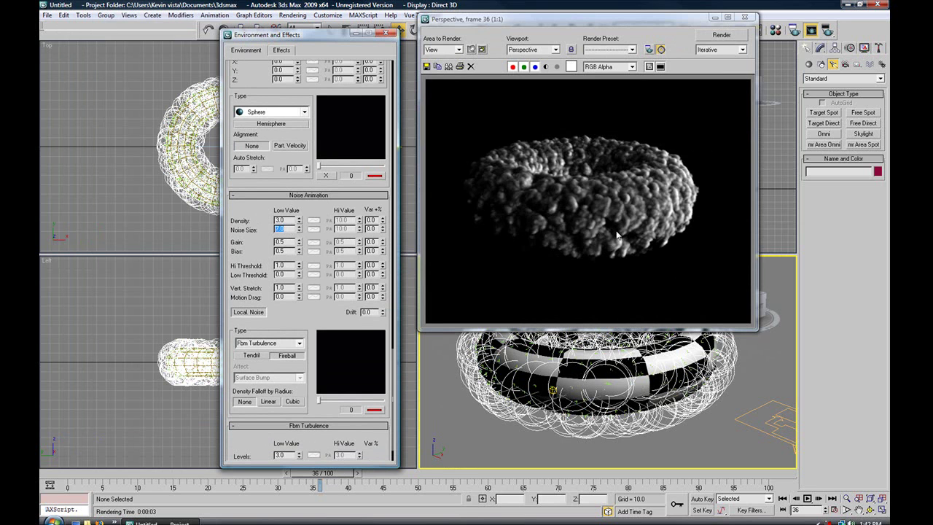
{"action": "left_click", "coordinate": [826, 31]}
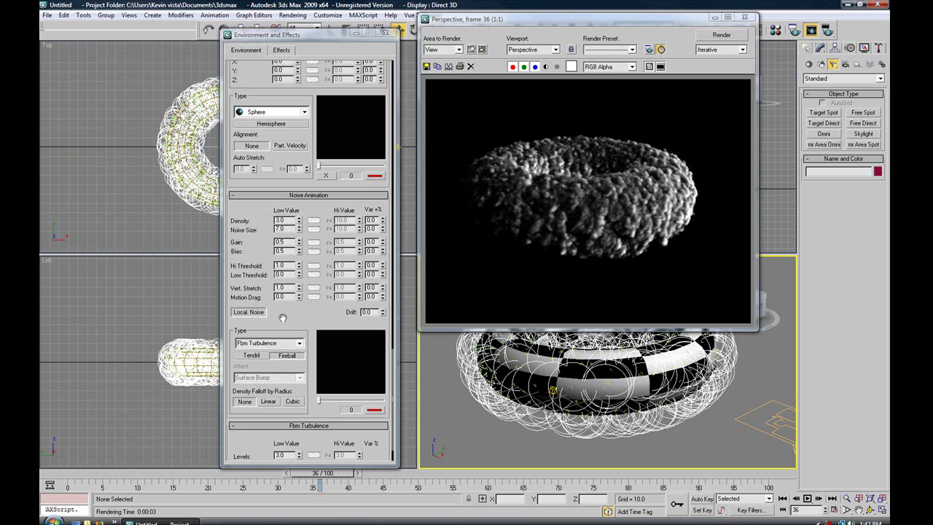
{"action": "left_click_drag", "start_coordinate": [295, 316], "coordinate": [296, 276]}
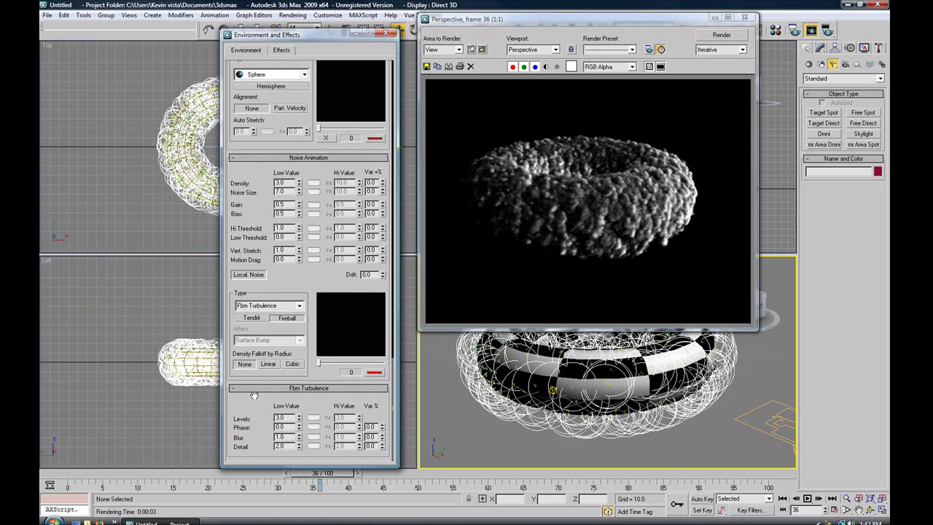
{"action": "scroll", "coordinate": [257, 335], "scroll_direction": "up", "scroll_amount": 1}
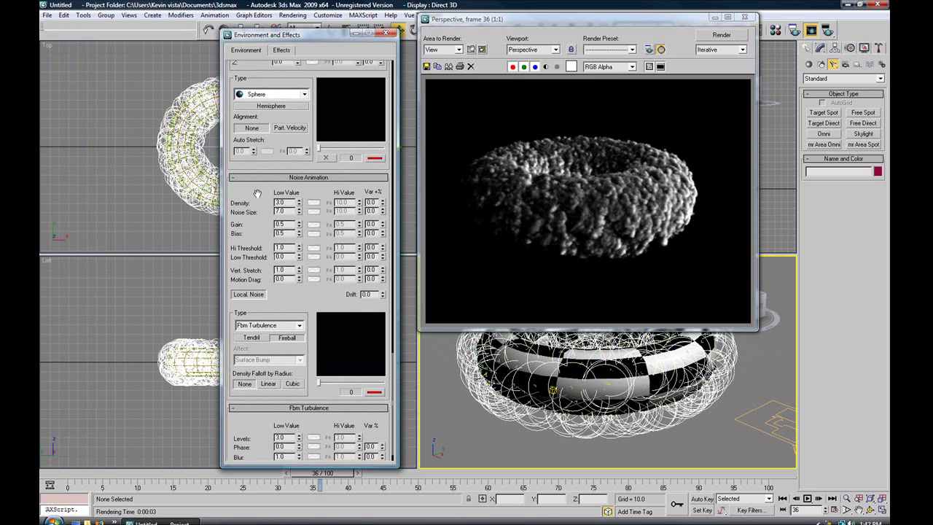
{"action": "scroll", "coordinate": [256, 193], "scroll_direction": "up", "scroll_amount": 20}
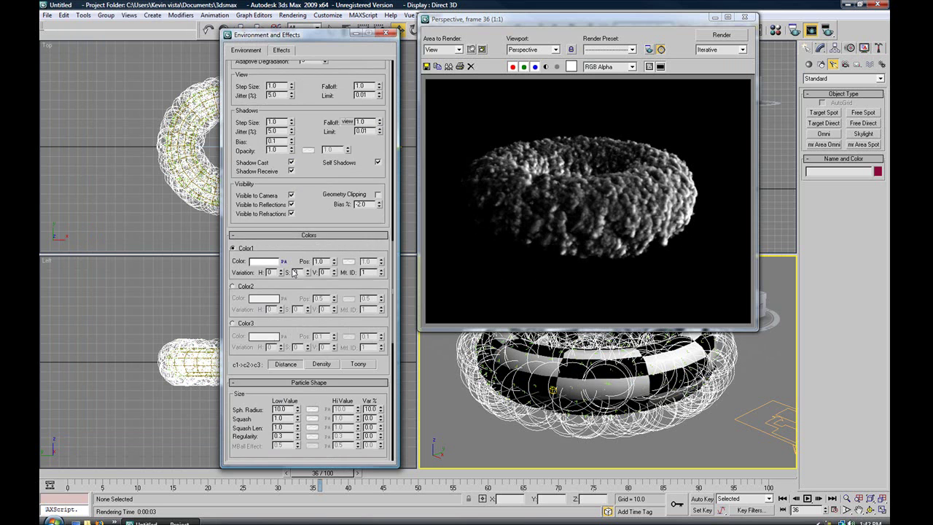
{"action": "scroll", "coordinate": [294, 272], "scroll_direction": "up", "scroll_amount": 15}
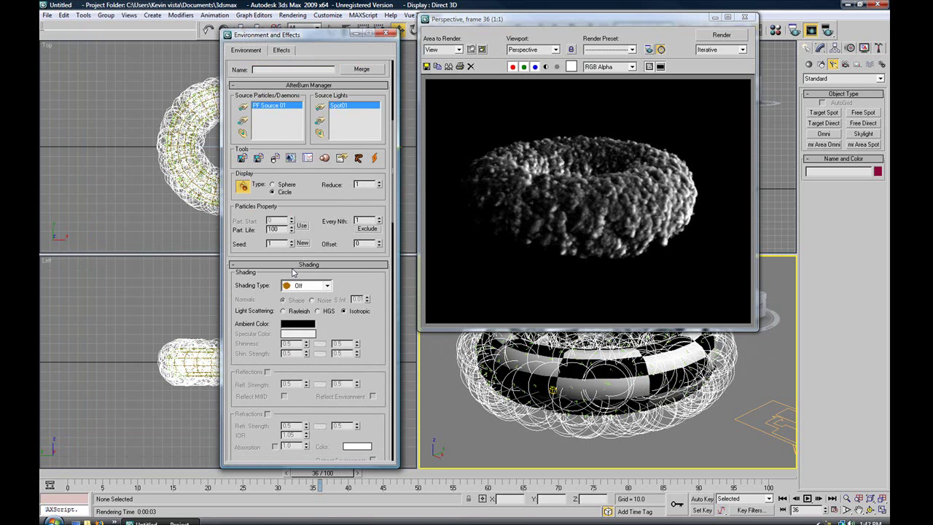
{"action": "scroll", "coordinate": [293, 272], "scroll_direction": "up", "scroll_amount": 4}
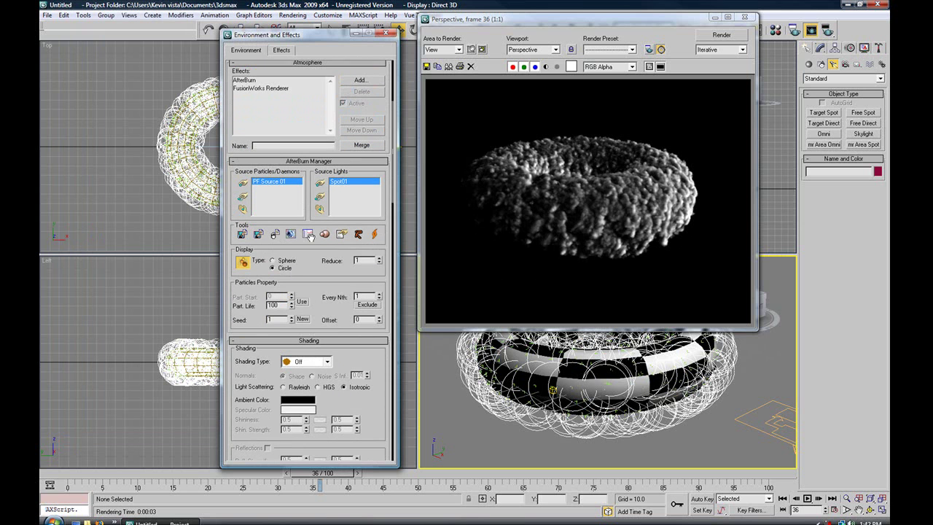
{"action": "left_click", "coordinate": [744, 18]}
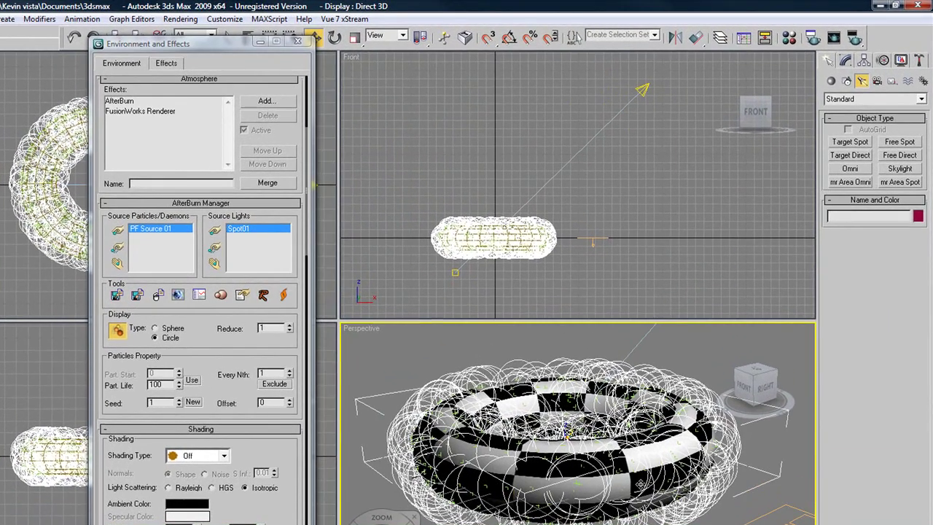
Add an FFD 2x2x2 modifier to the torus
{"action": "left_click", "coordinate": [656, 383]}
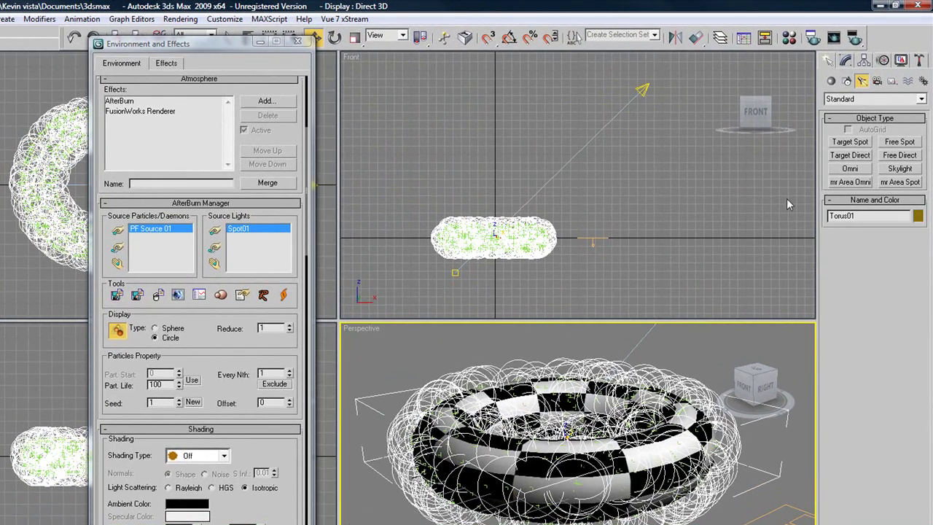
{"action": "left_click", "coordinate": [846, 62]}
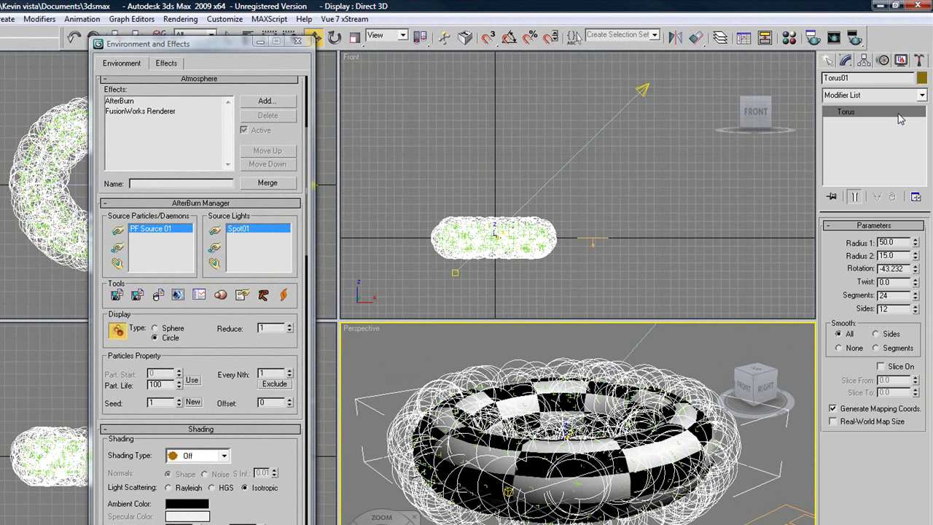
{"action": "left_click", "coordinate": [922, 96]}
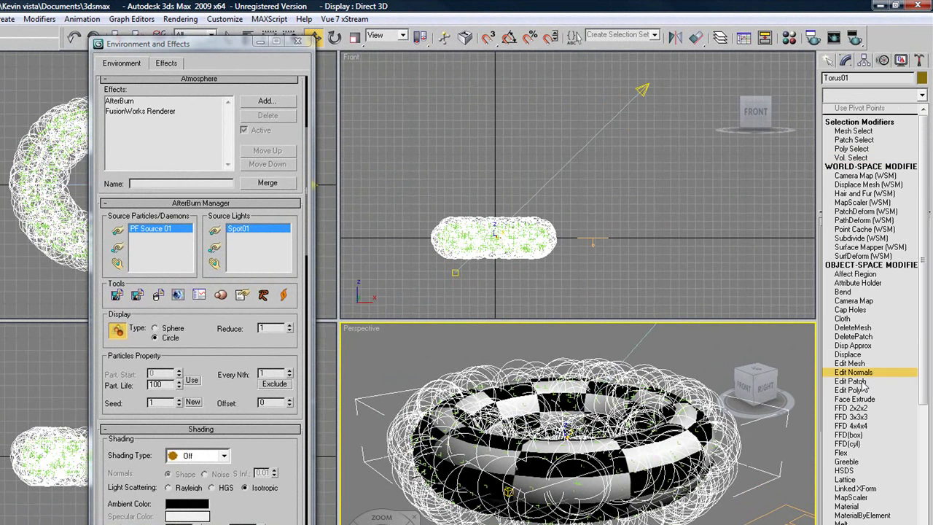
{"action": "left_click", "coordinate": [851, 408]}
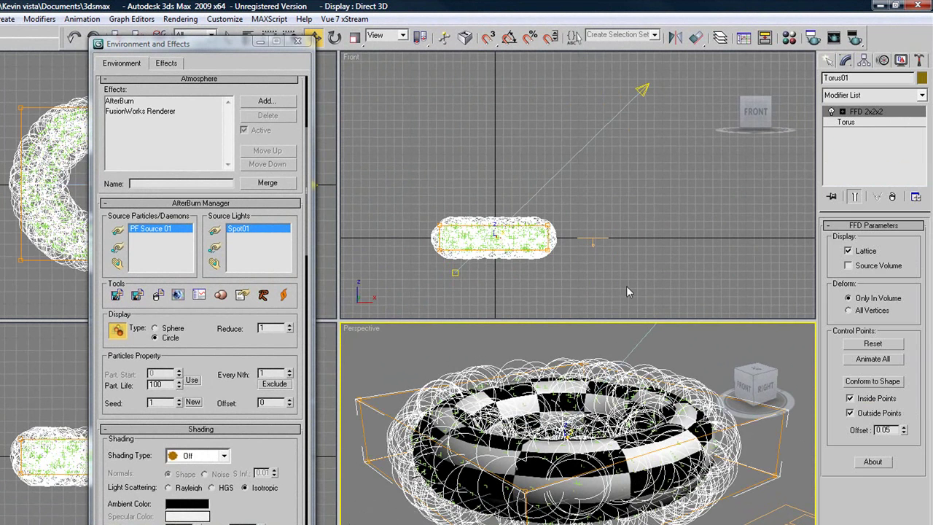
Raise the upper FFD control points of the torus in the Front view to make it taller, and finish control-point editing
{"action": "left_click", "coordinate": [842, 112]}
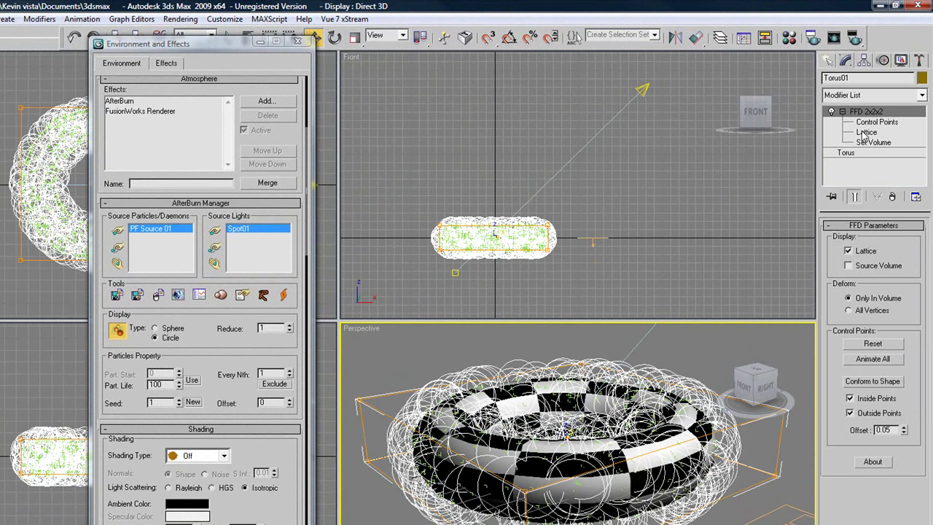
{"action": "left_click", "coordinate": [867, 122]}
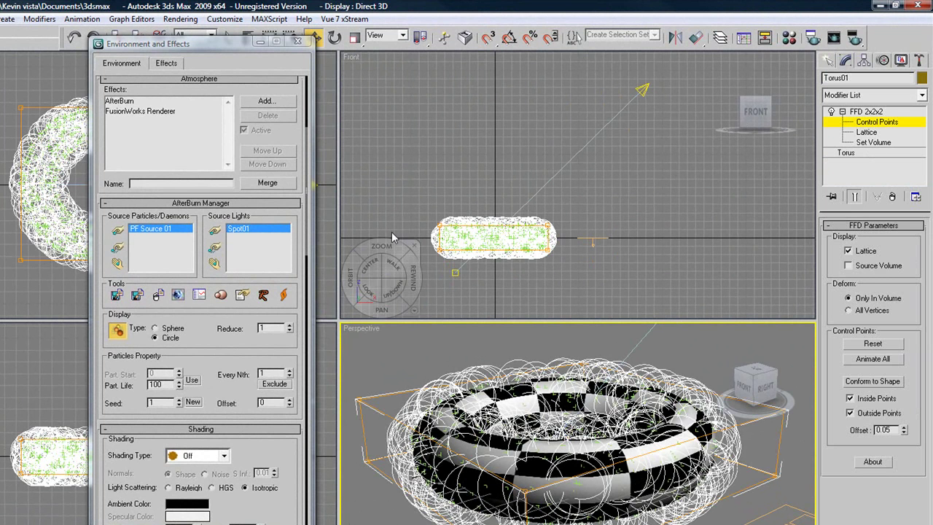
{"action": "left_click_drag", "start_coordinate": [415, 197], "coordinate": [561, 230]}
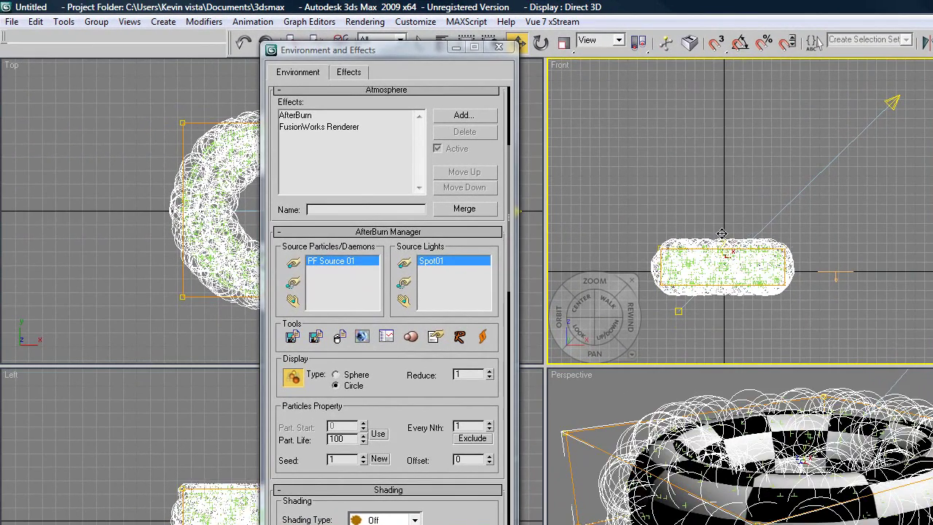
{"action": "left_click_drag", "start_coordinate": [722, 233], "coordinate": [724, 229]}
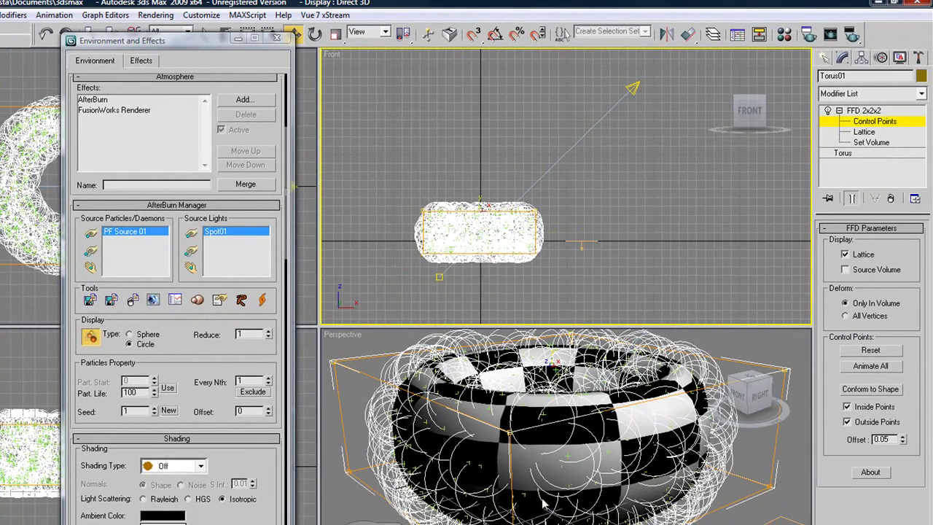
{"action": "mouse_move", "coordinate": [605, 317]}
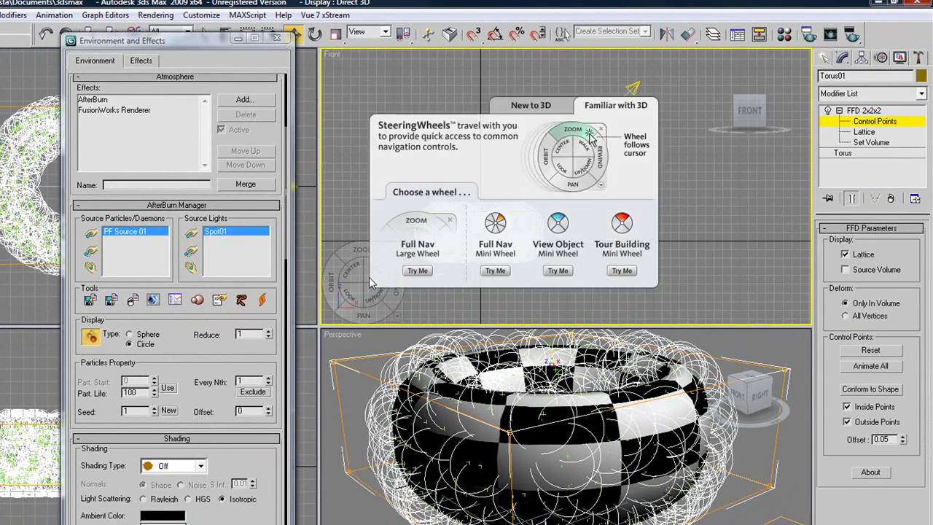
{"action": "left_click", "coordinate": [825, 57]}
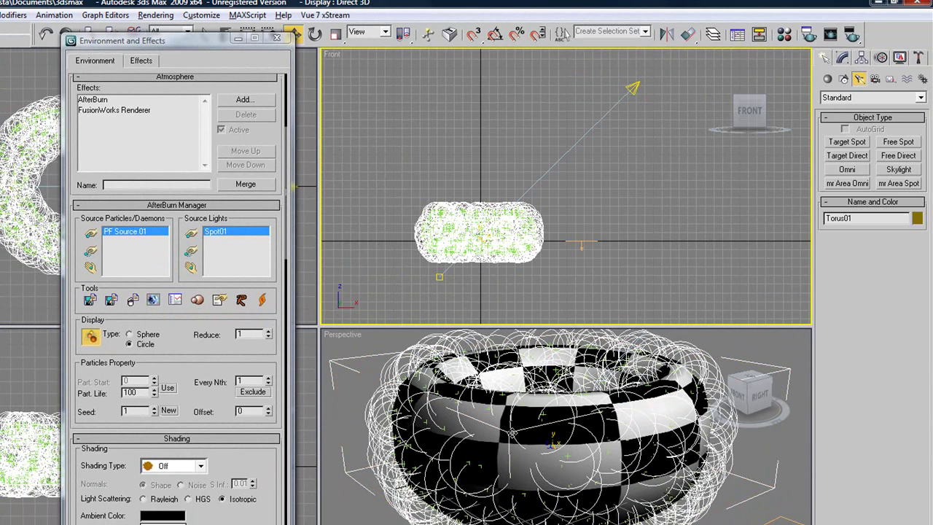
Render the stretched torus in the Perspective view from a lower side angle, and close the rendered frame
{"action": "mouse_move", "coordinate": [512, 432]}
{"action": "middle_mouse_down", "text": "alt"}
{"action": "mouse_move", "coordinate": [499, 410]}
{"action": "mouse_move", "coordinate": [529, 459]}
{"action": "mouse_move", "coordinate": [526, 444]}
{"action": "middle_mouse_up", "text": "alt"}
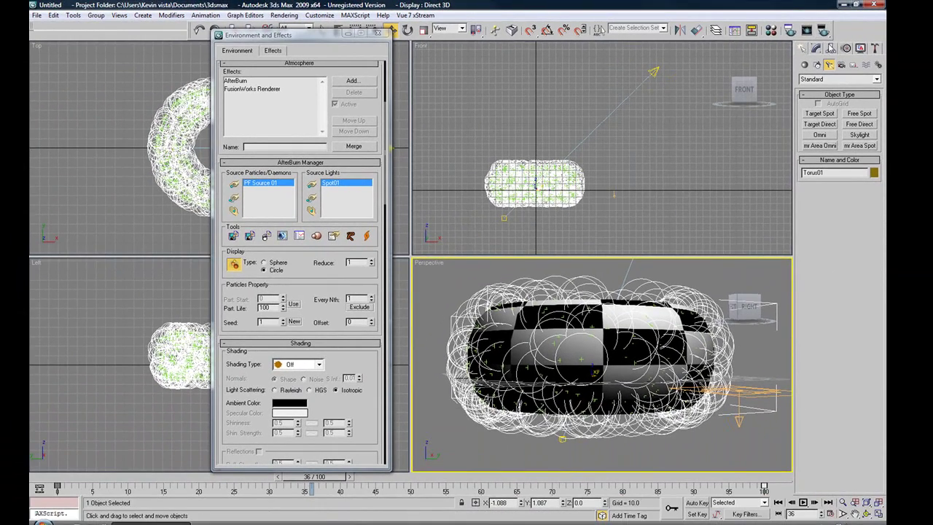
{"action": "left_click", "coordinate": [823, 29]}
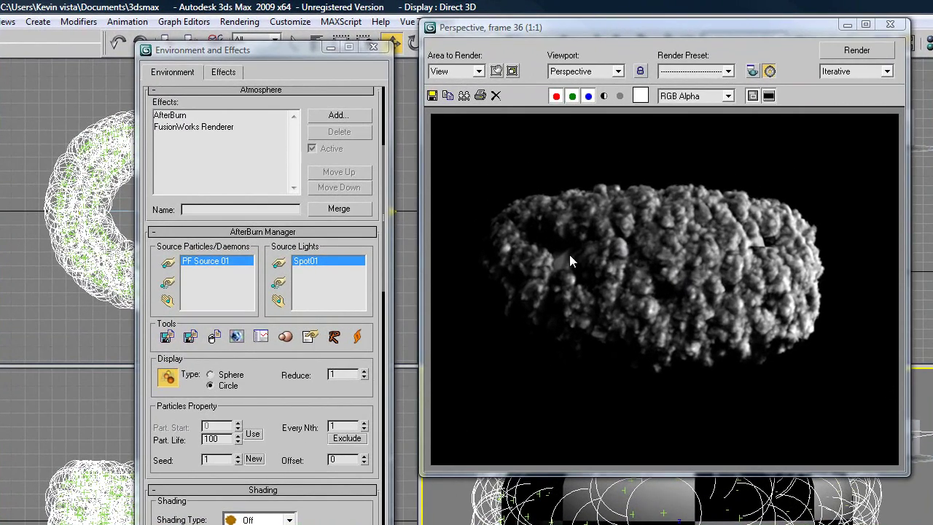
{"action": "left_click", "coordinate": [890, 25]}
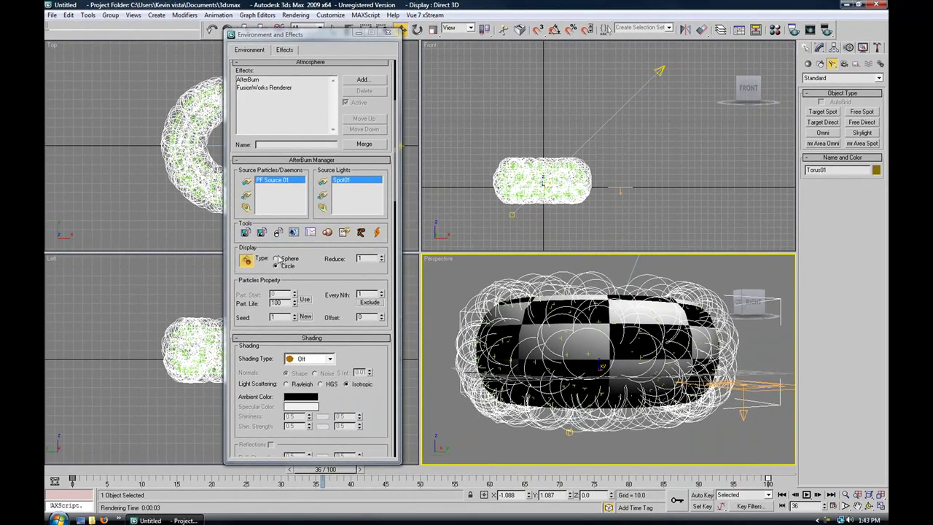
{"action": "scroll", "coordinate": [326, 213], "scroll_direction": "down", "scroll_amount": 1}
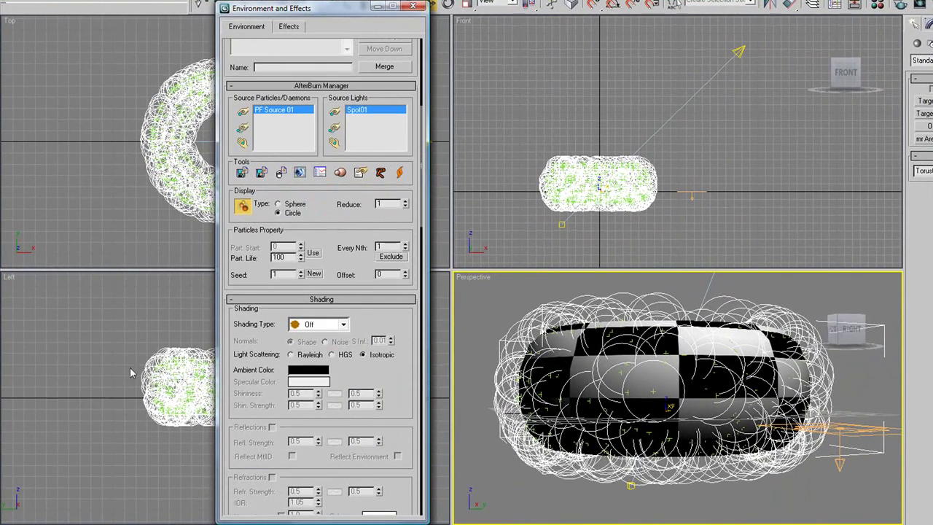